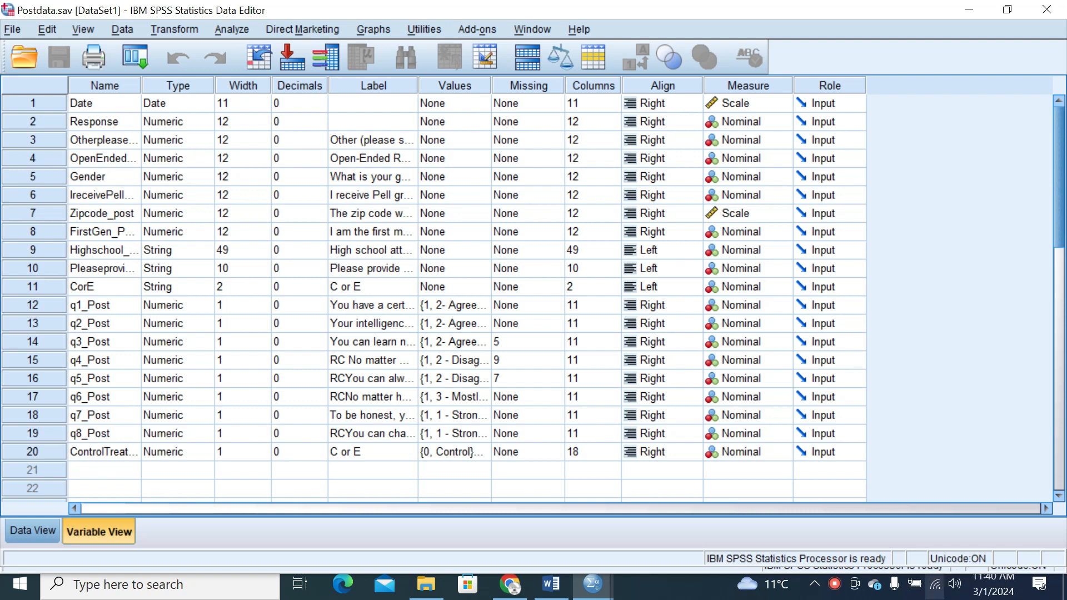
Widen the Name column to fit the full variable names, and check the First Gen coding line in the Word notes.
click(142, 82)
drag(179, 97, 299, 75)
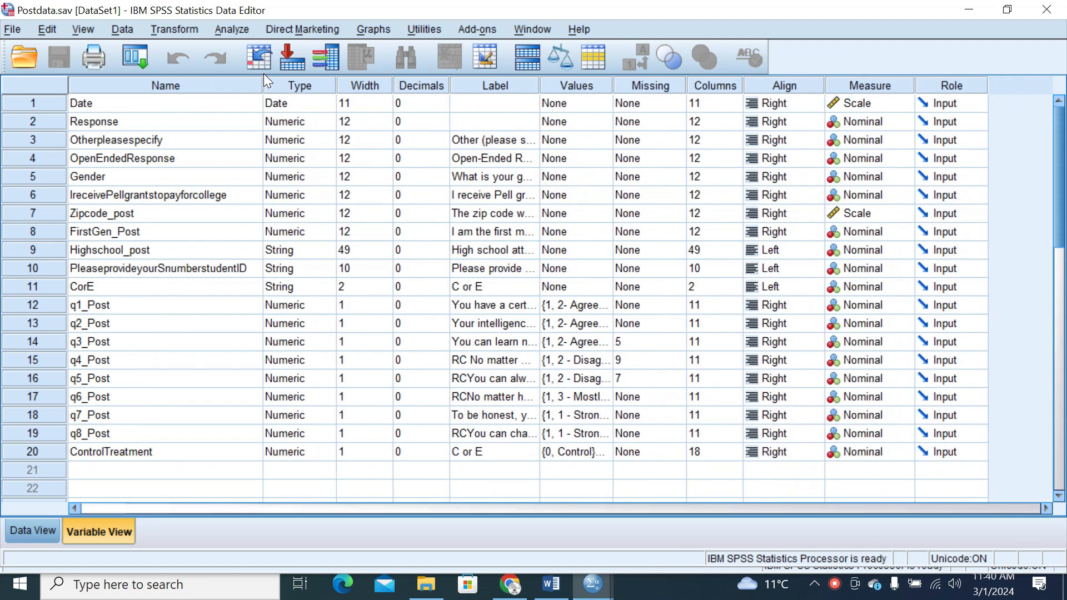
click(263, 456)
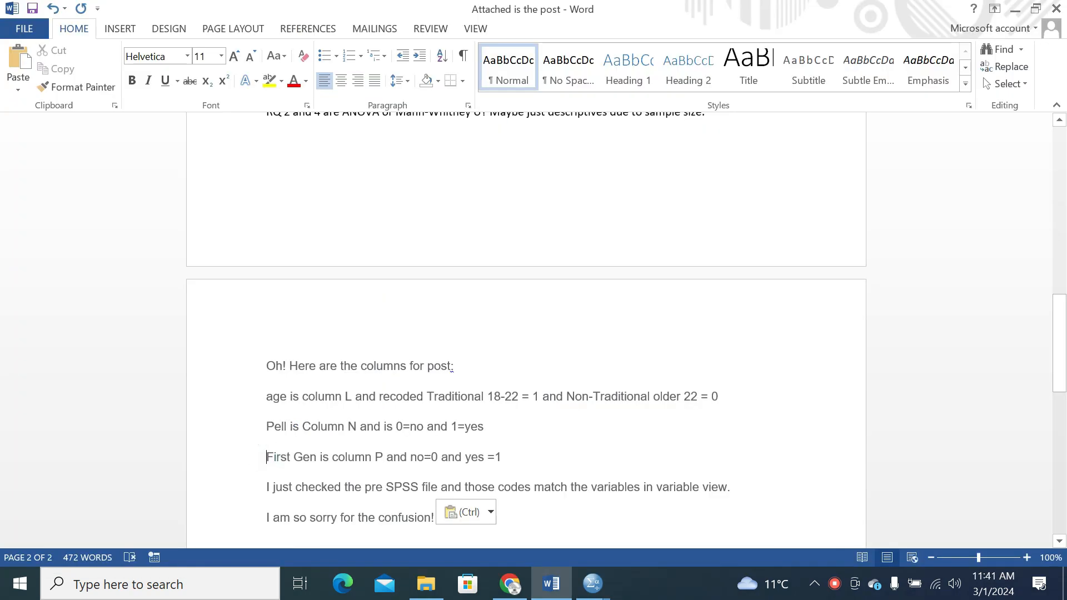
drag(263, 456, 509, 457)
click(531, 469)
key(alt+Tab)
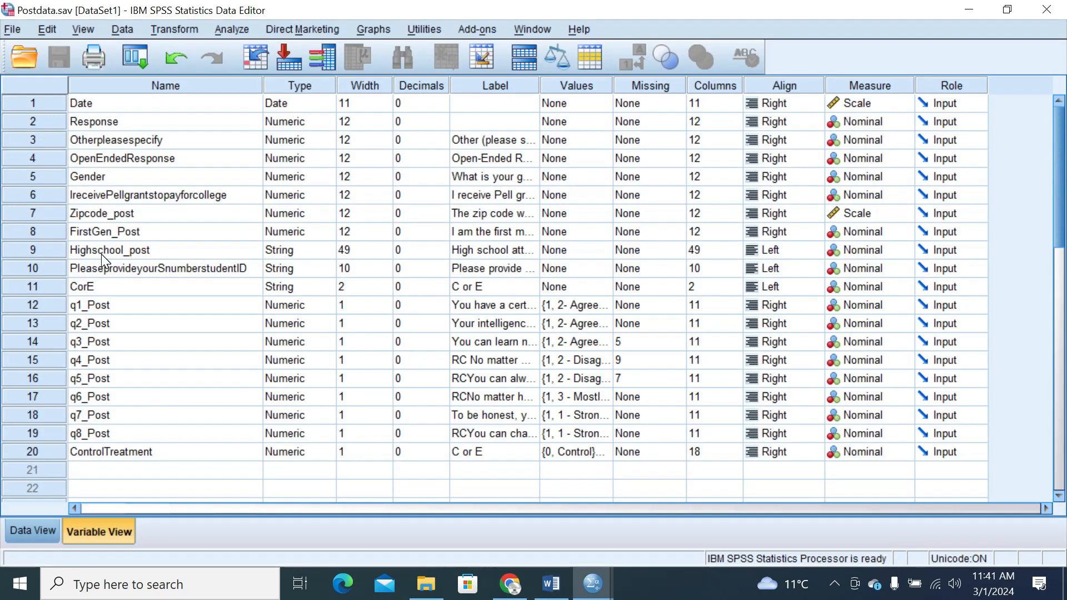
Inspect the FirstGen_Post variable's type and its recorded data values in SPSS.
click(118, 230)
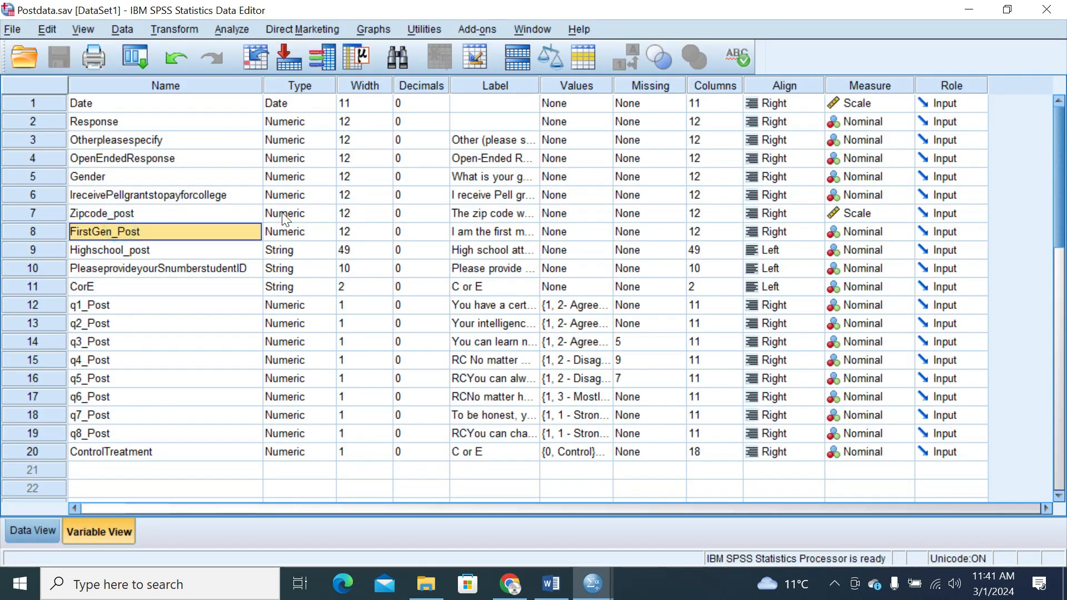
click(308, 233)
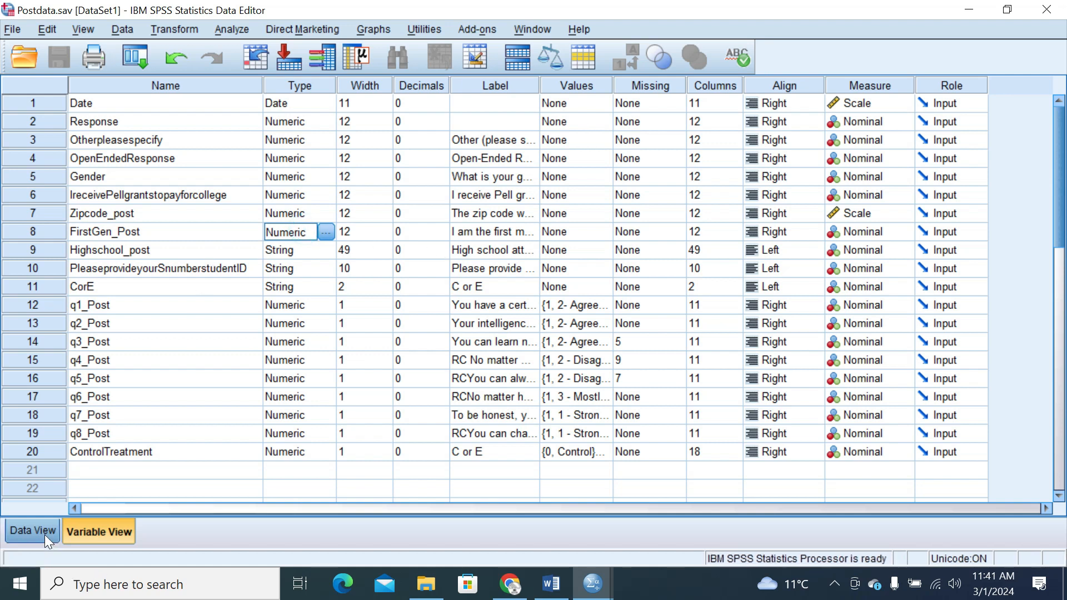
click(32, 530)
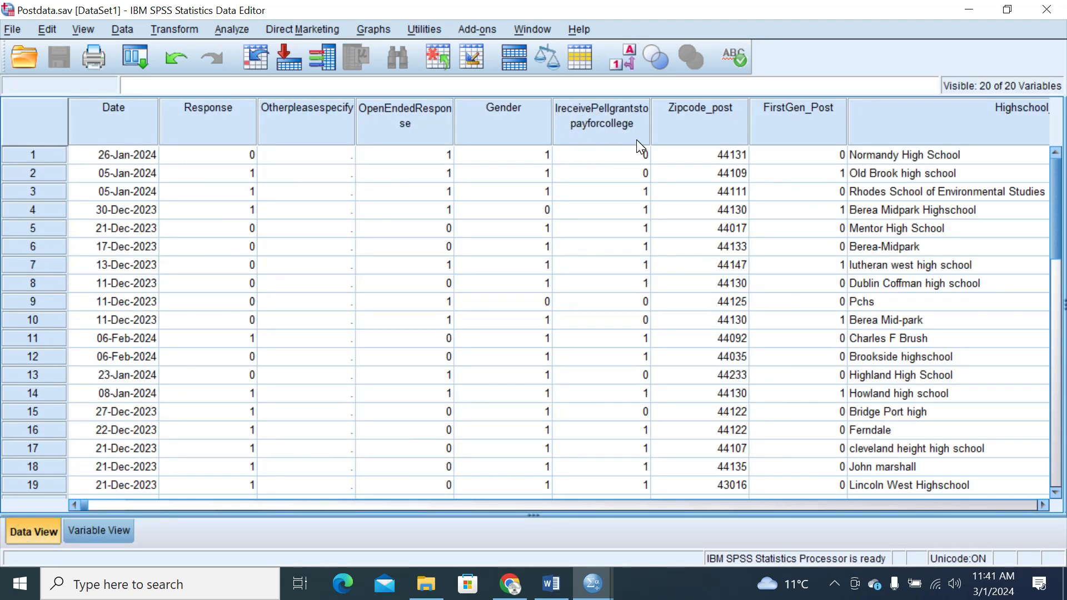
click(108, 535)
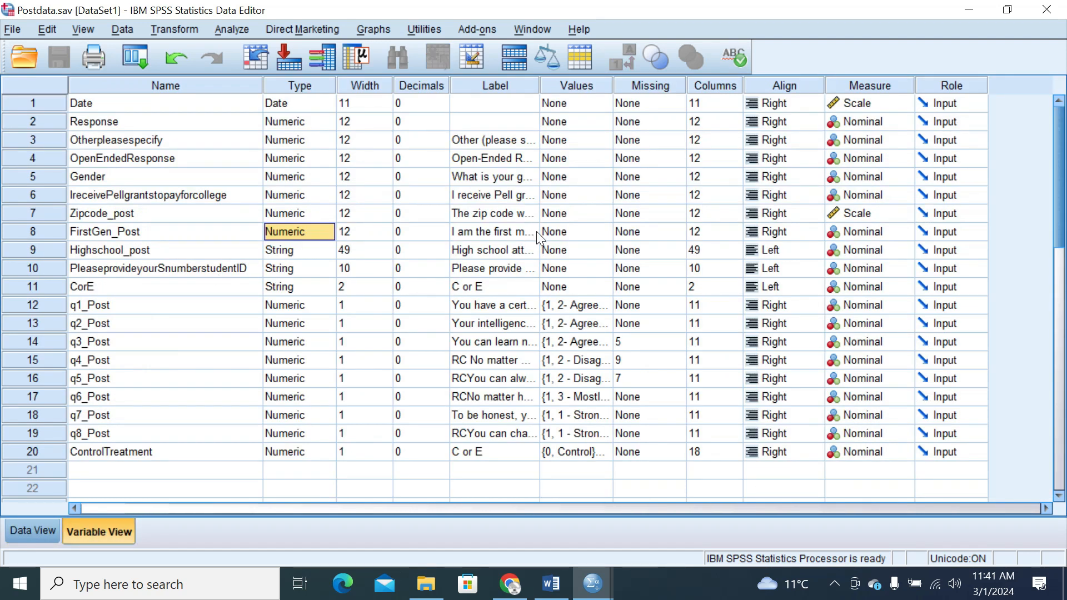
Add the value label 0 = "No" to the FirstGen_Post variable, following the coding in the Word notes.
click(606, 232)
click(606, 232)
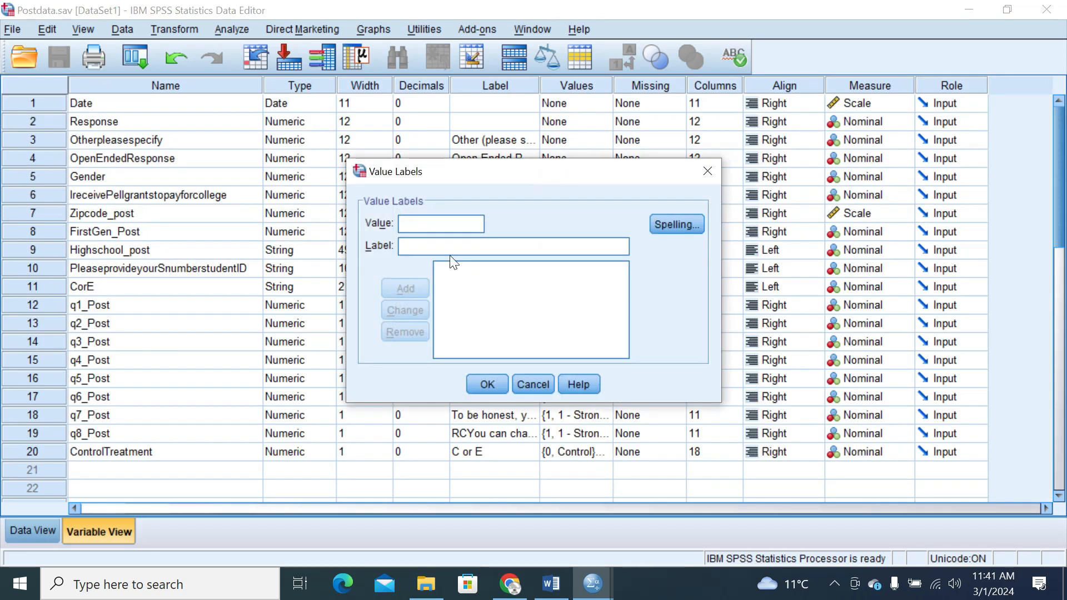
key(alt+Tab)
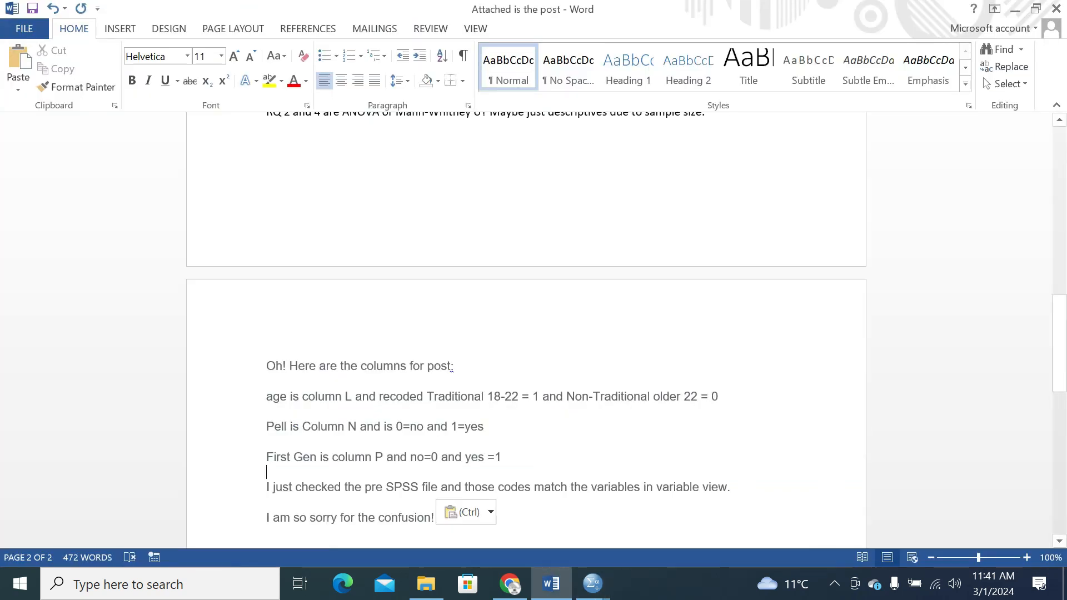
key(alt+Tab)
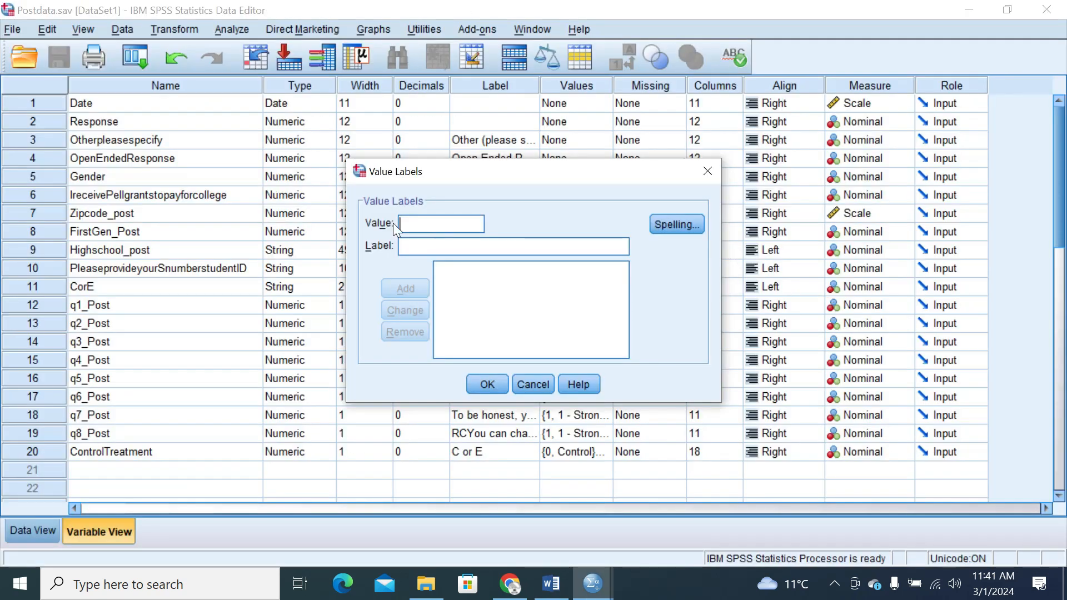
text(0)
key(Tab)
text(No)
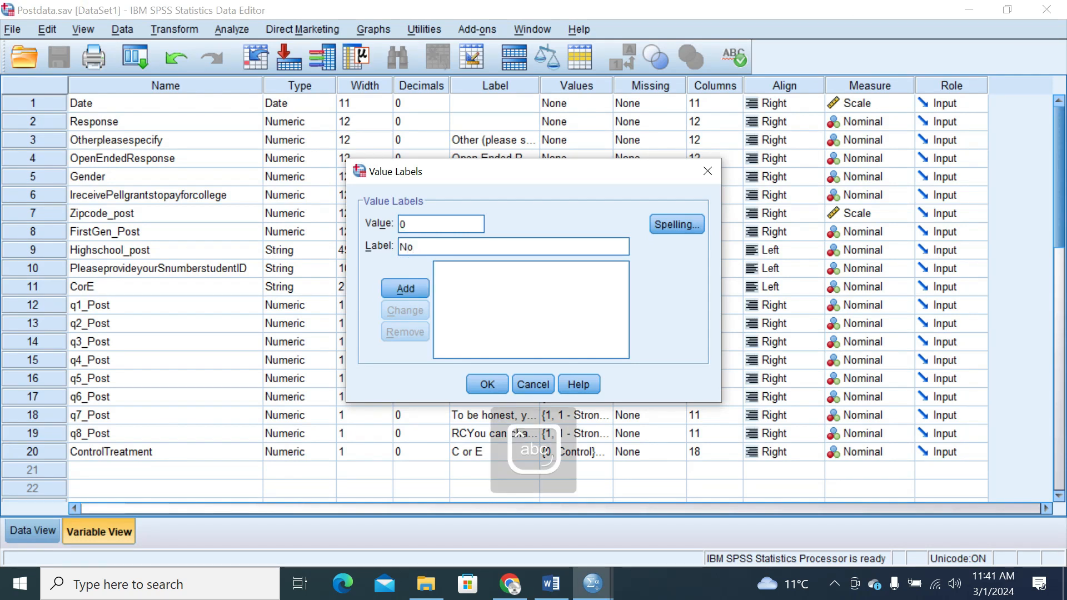
click(410, 301)
Add the value label 1 = "Yes" to FirstGen_Post and apply its value labels.
text(1)
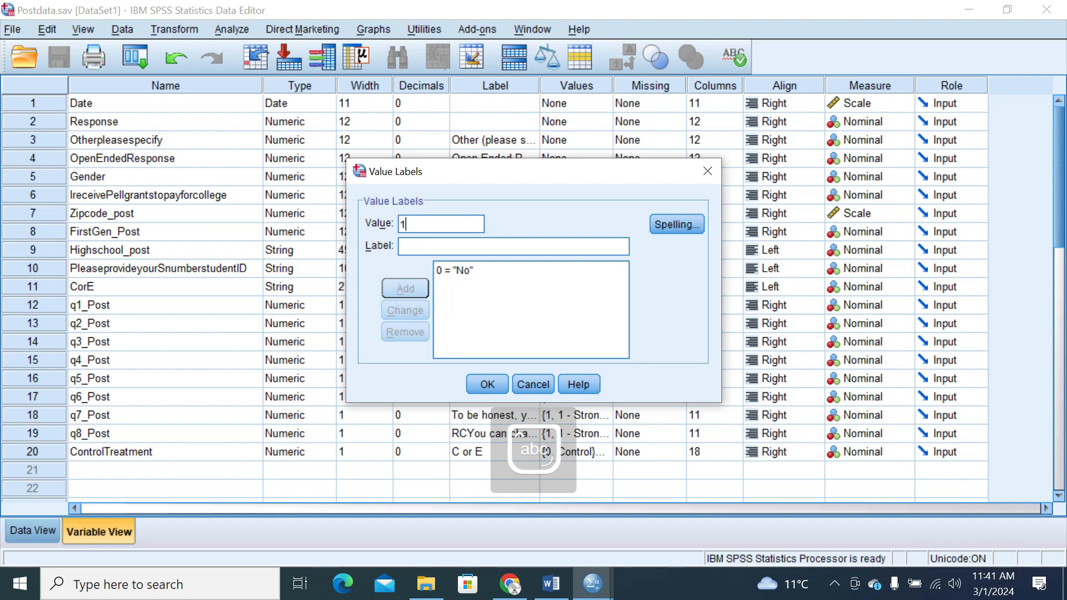
click(411, 252)
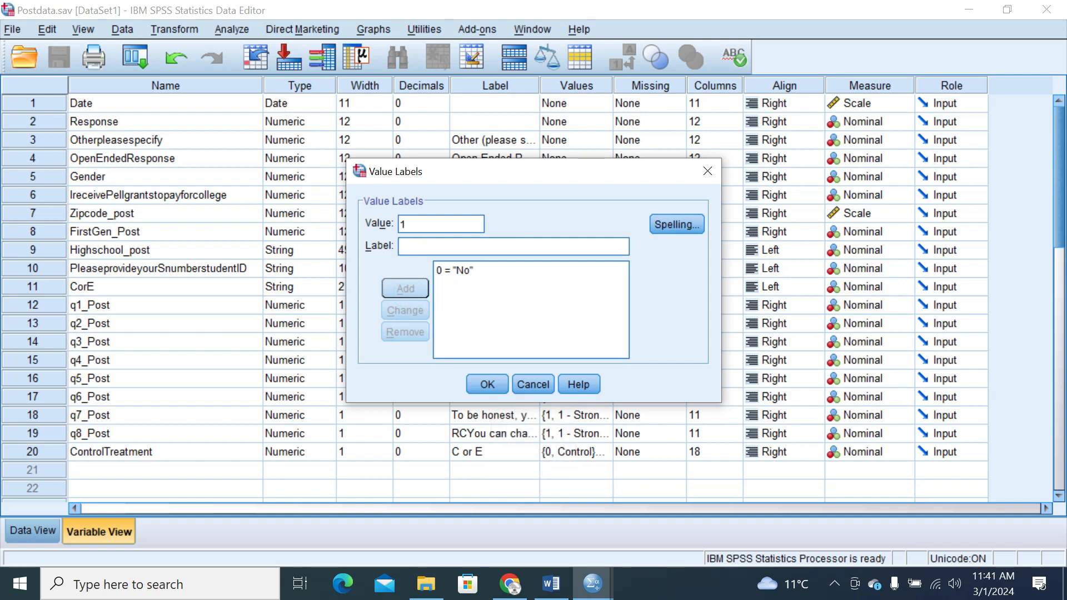
key(alt+Tab)
key(alt+Tab)
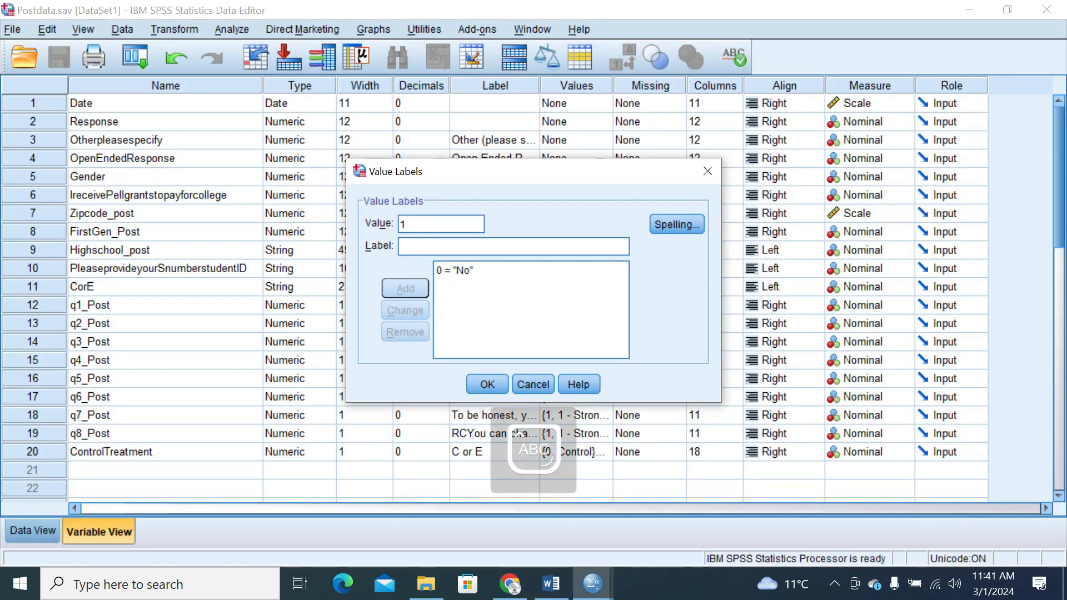
text(Yes)
click(406, 289)
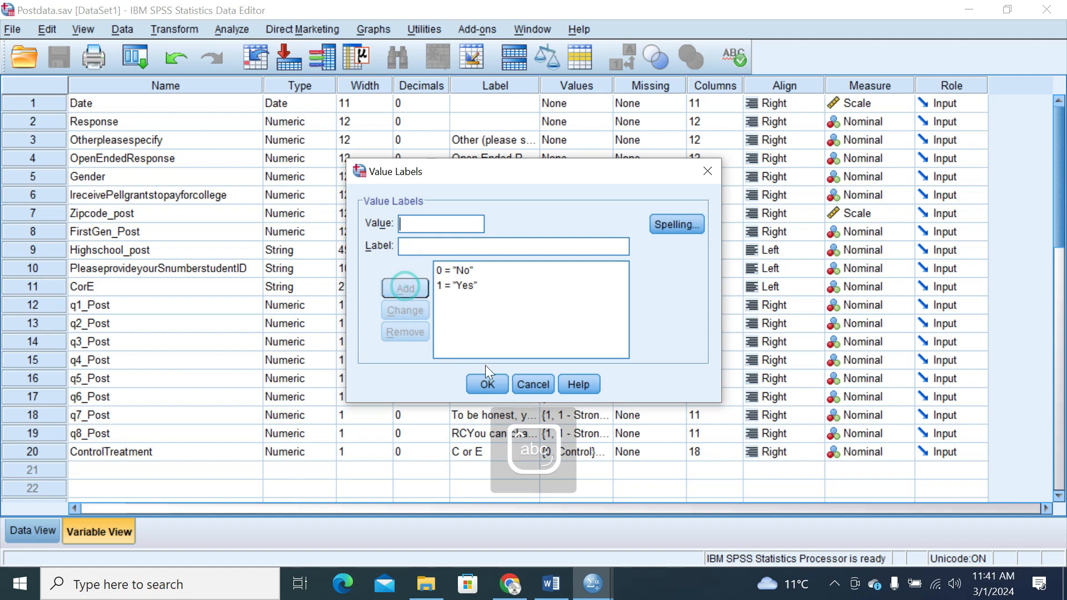
click(495, 386)
Compare the age coding in the Word notes with the OpenEndedResponse data column in SPSS.
key(alt+Tab)
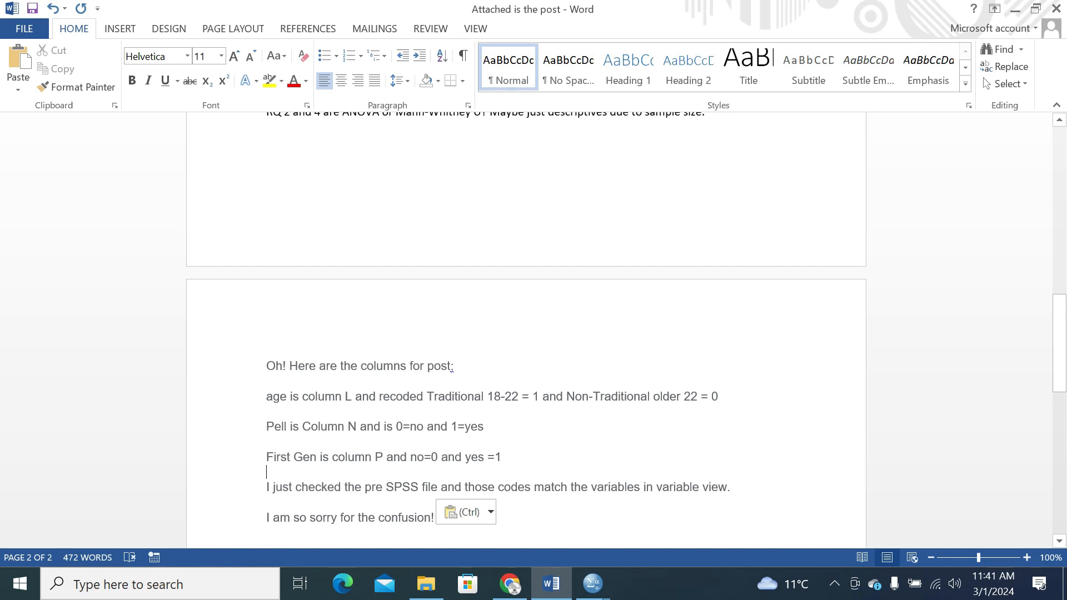
key(alt+Tab)
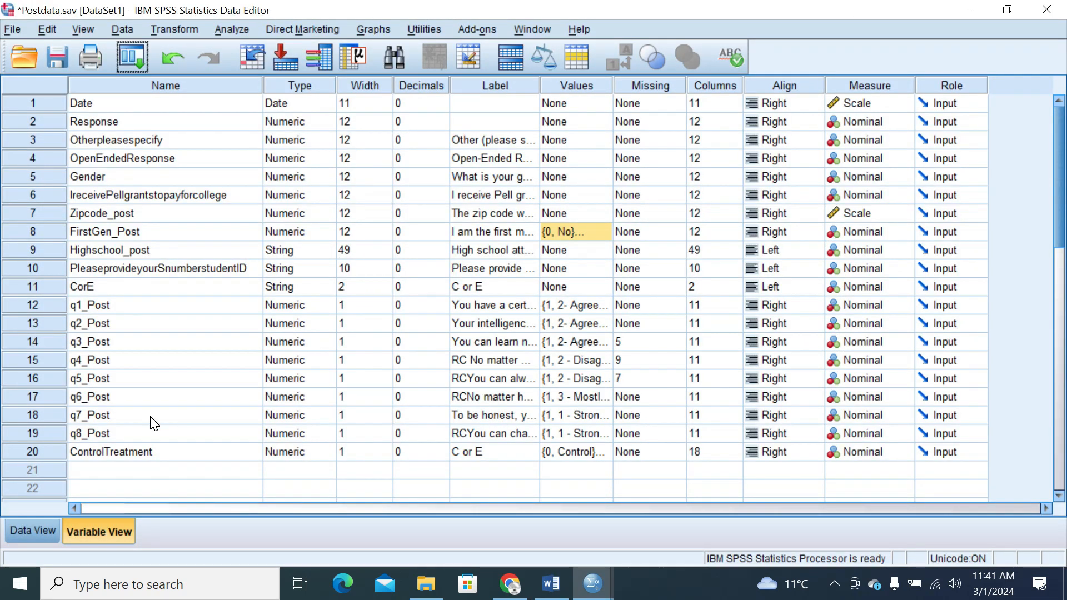
key(alt+Tab)
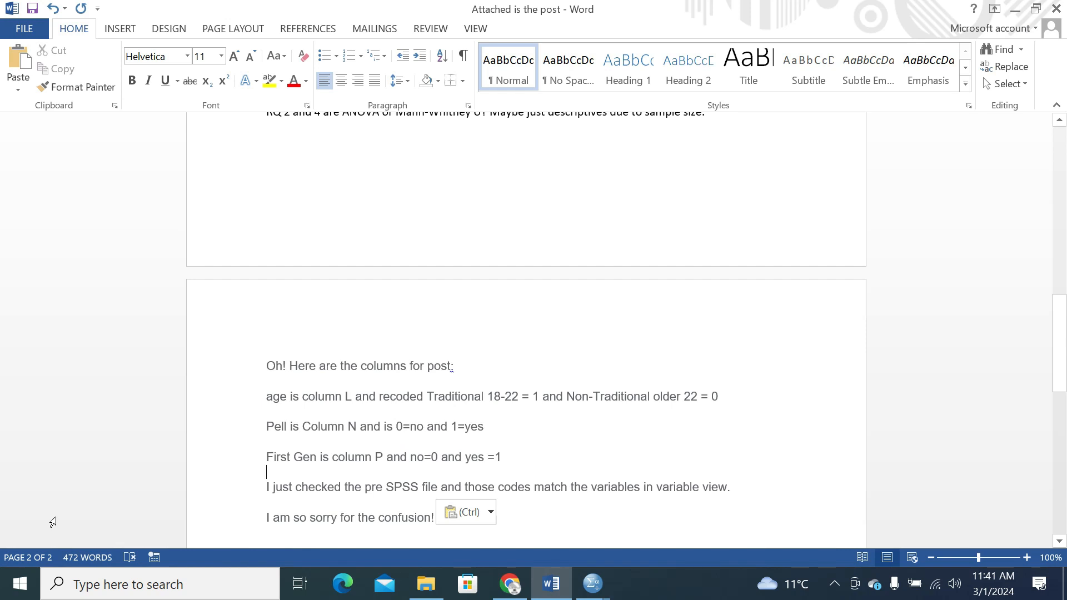
key(alt+Tab)
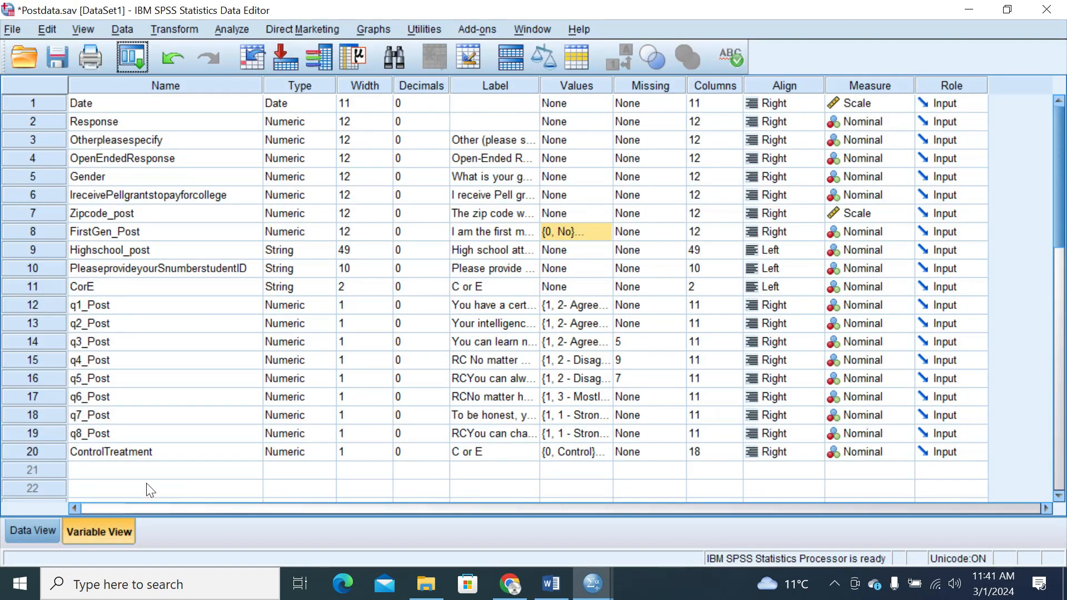
click(25, 530)
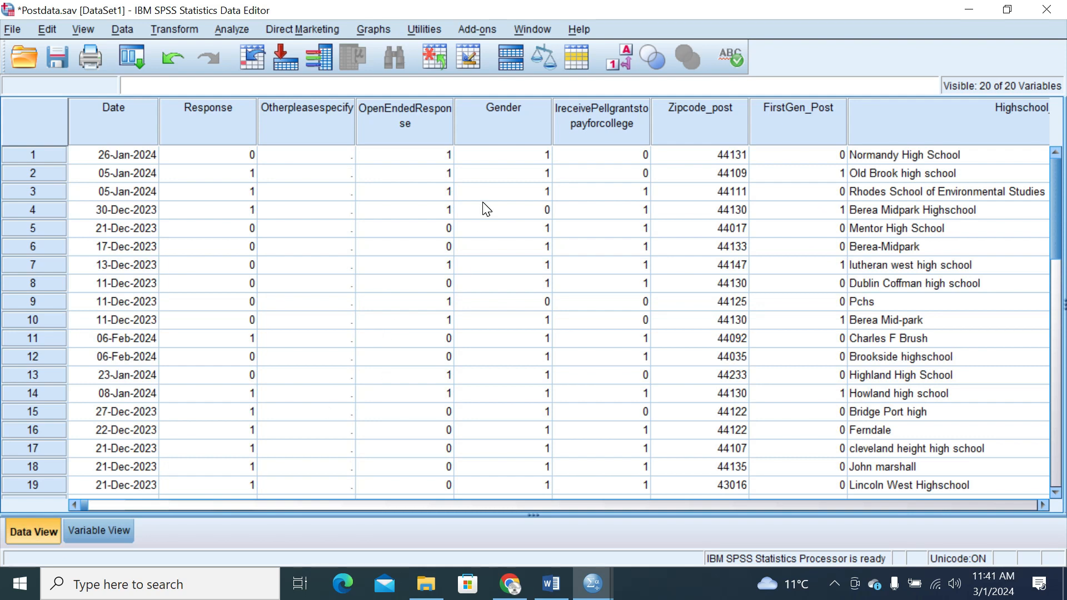
click(415, 113)
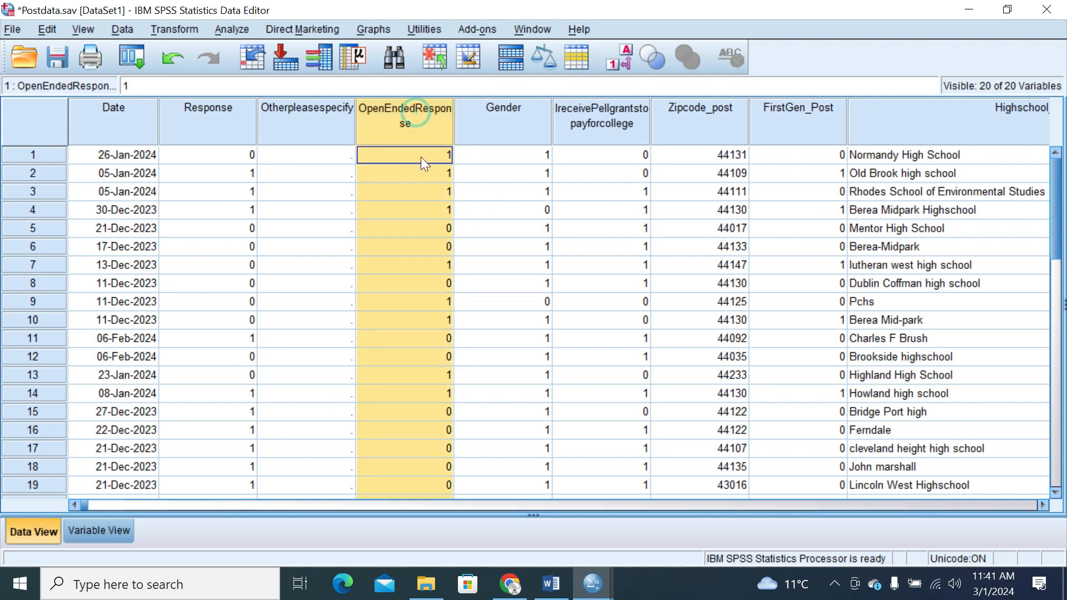
click(421, 155)
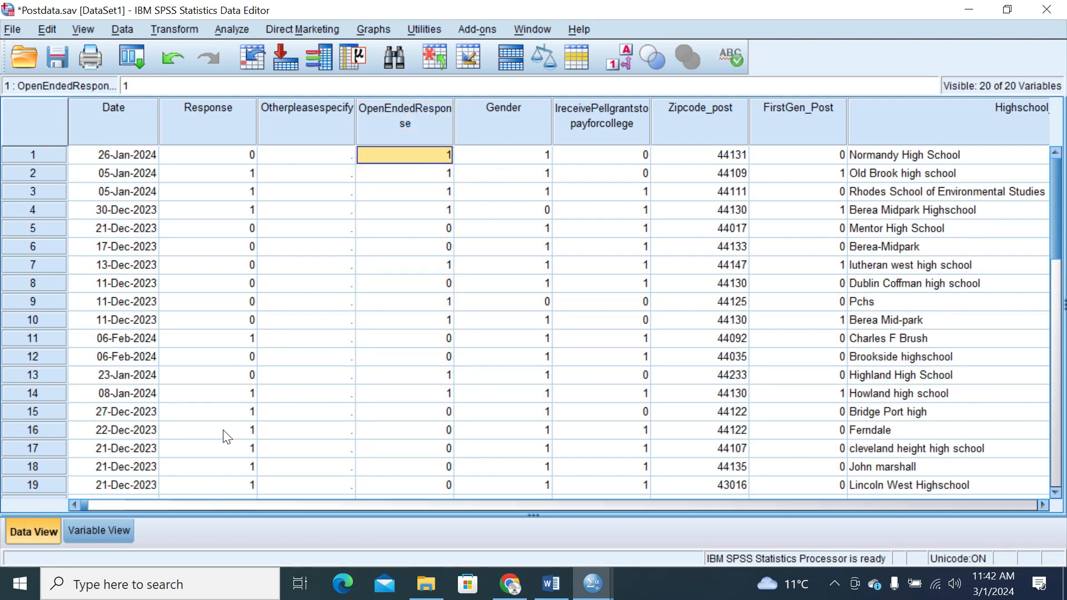
Rename the OpenEndedResponse variable to Age and widen the Label column.
click(112, 533)
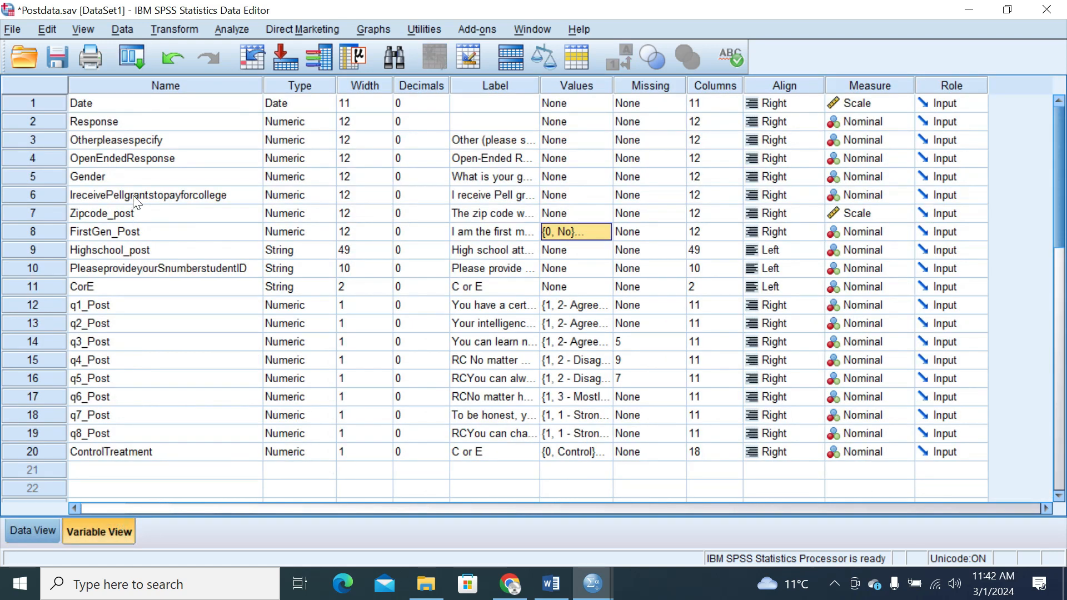
click(135, 152)
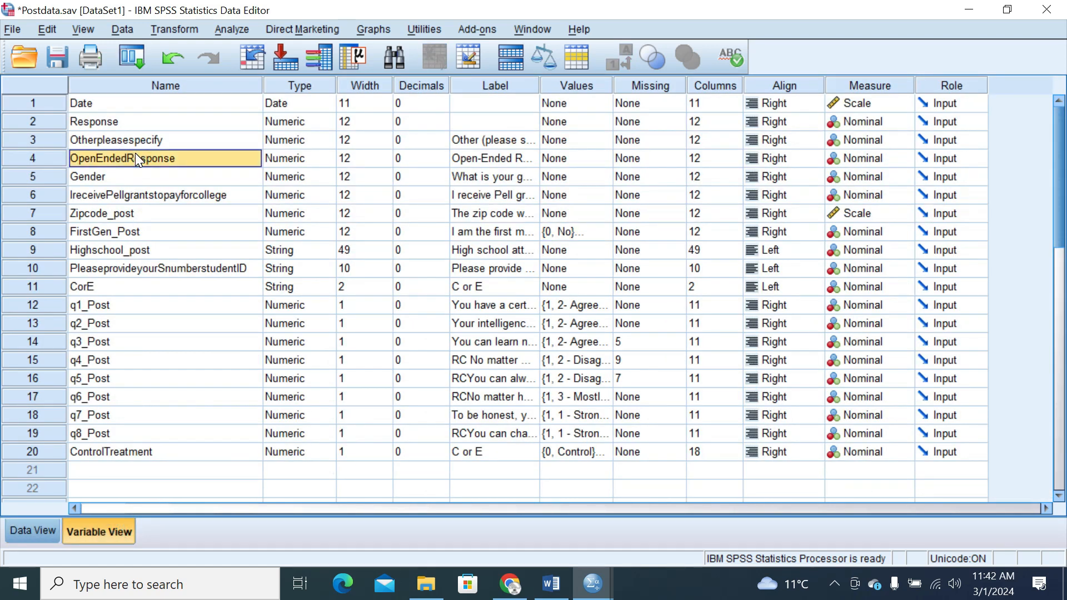
text(Age)
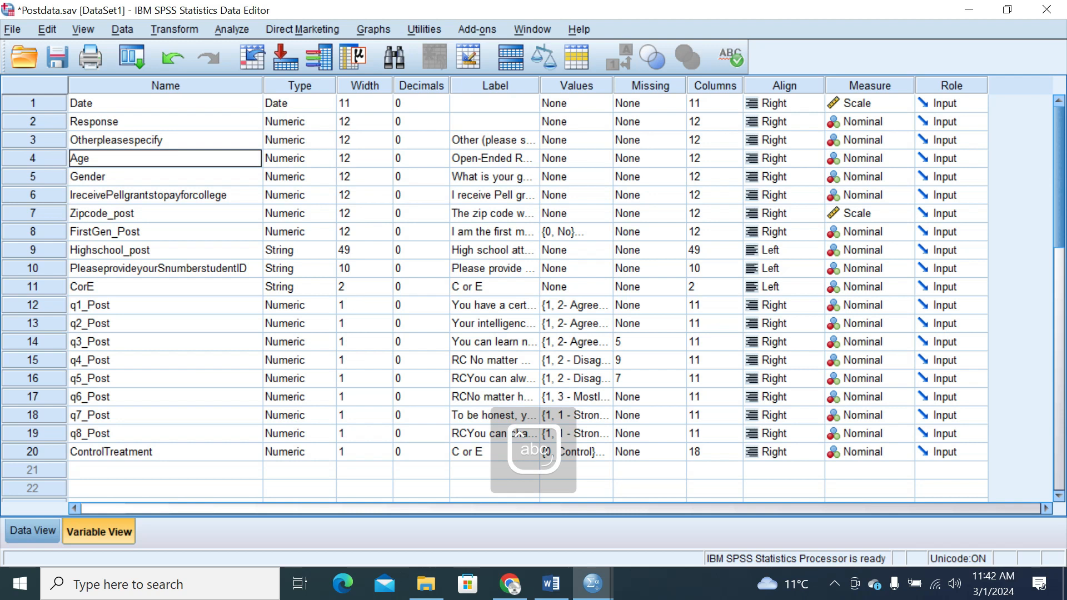
click(157, 362)
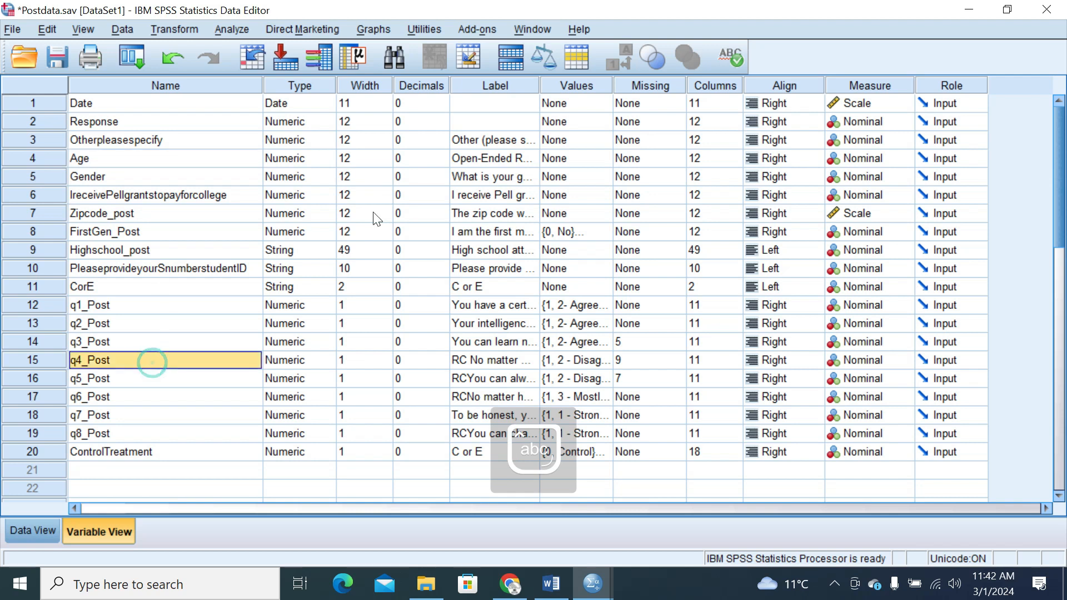
click(516, 153)
double_click(539, 82)
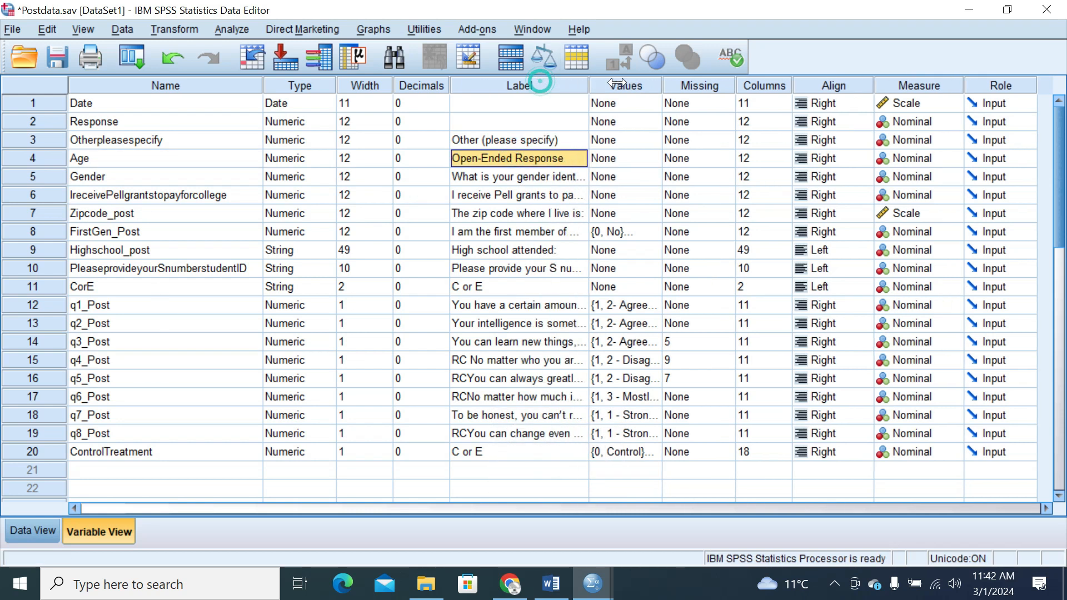
Add the value label 1 = "Traditional 18-22" to the Age variable, copying the label text from the Word notes.
double_click(685, 160)
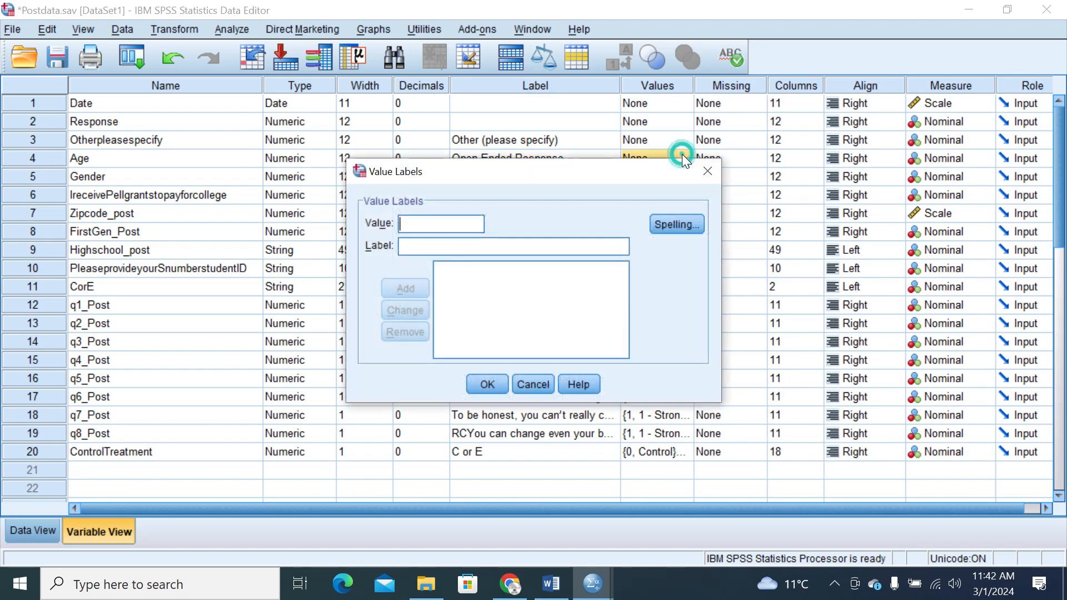
mouse_move(565, 180)
mouse_down()
mouse_move(564, 170)
mouse_move(563, 183)
mouse_up()
text(1)
click(414, 251)
click(551, 583)
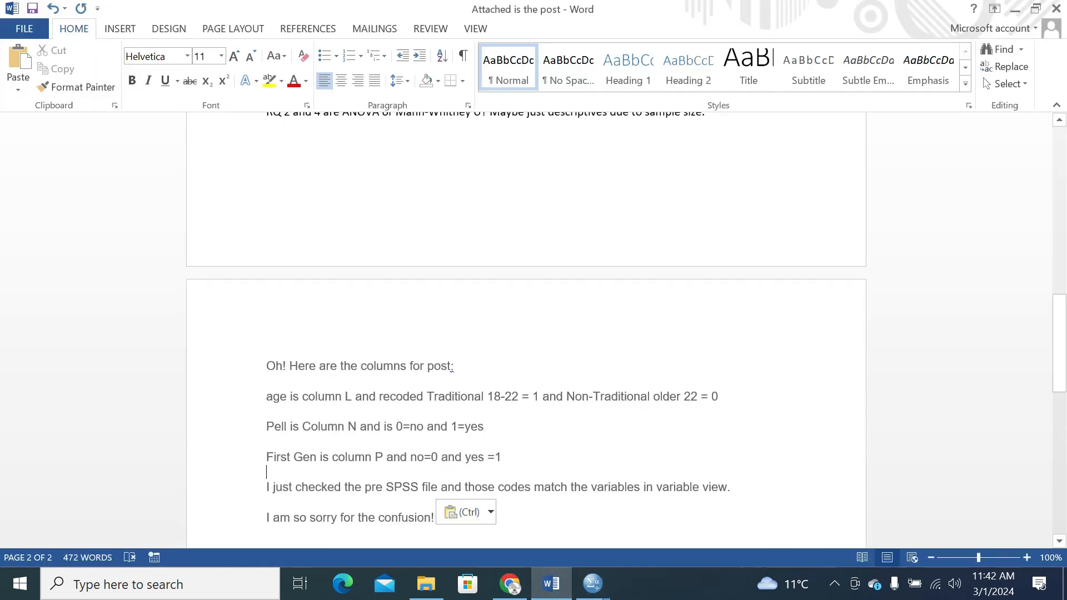
drag(521, 397, 427, 397)
key(ctrl+c)
key(alt+Tab)
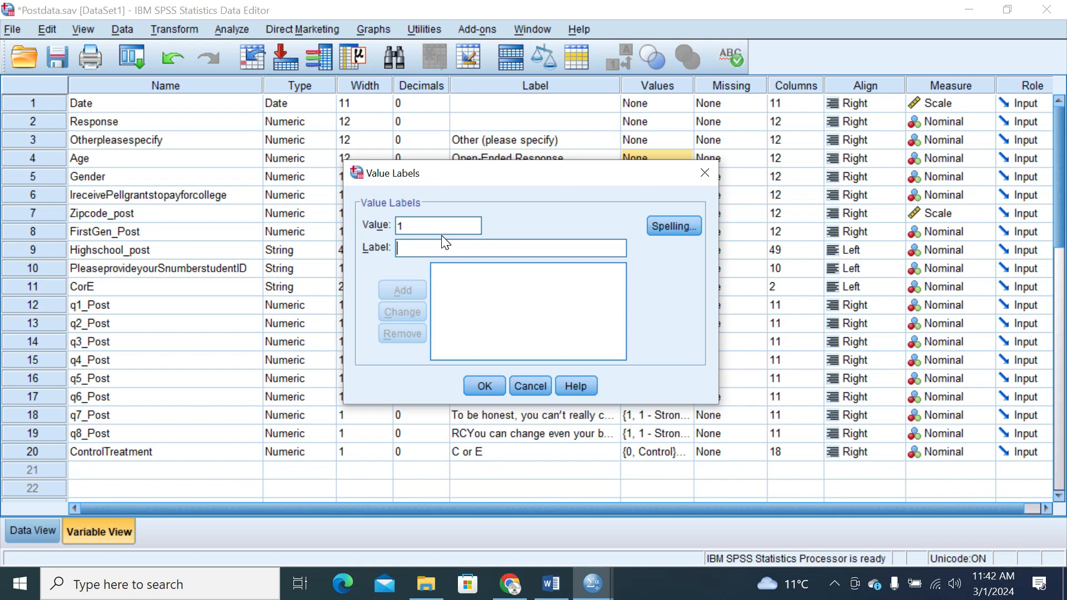
key(ctrl+v)
click(399, 292)
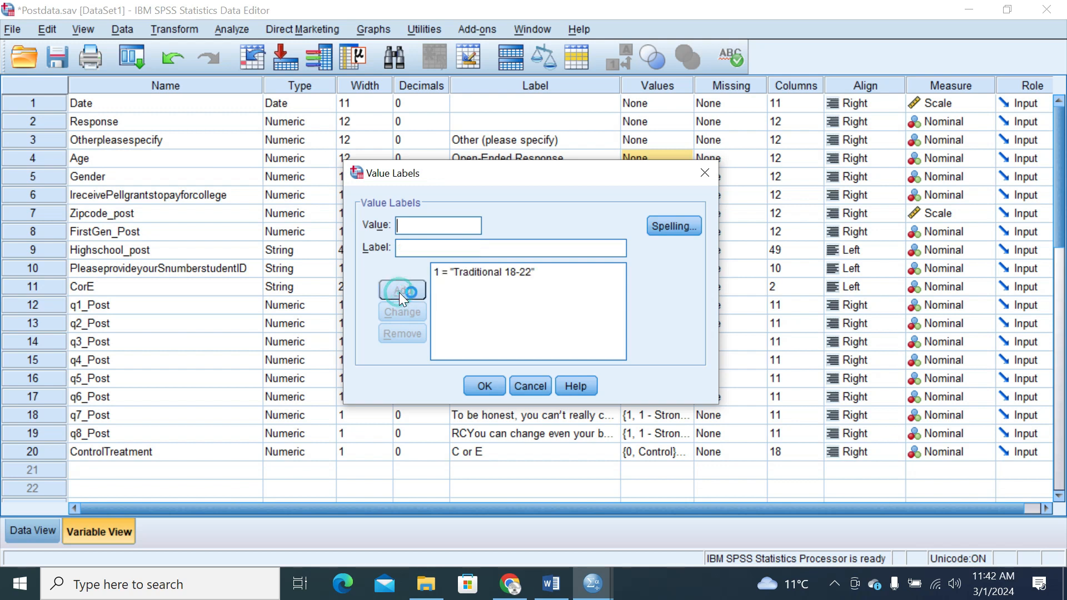
Add the value label 0 = "Non-Traditional older 22" to Age, copying the text from the Word notes, and apply its value labels.
text(2)
key(alt+Tab)
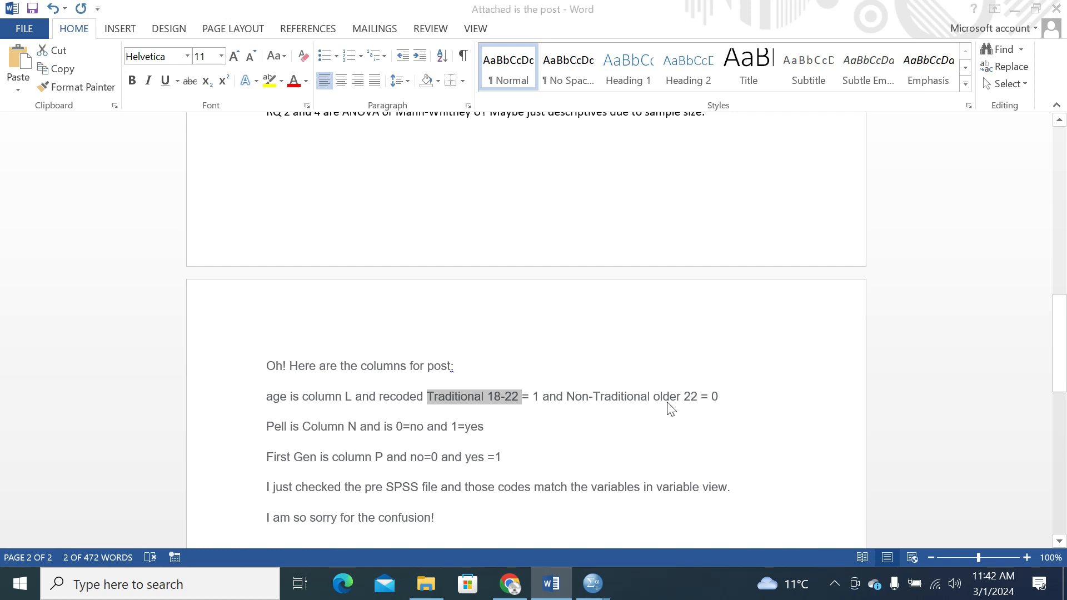
key(alt+Tab)
key(BackSpace)
text(0)
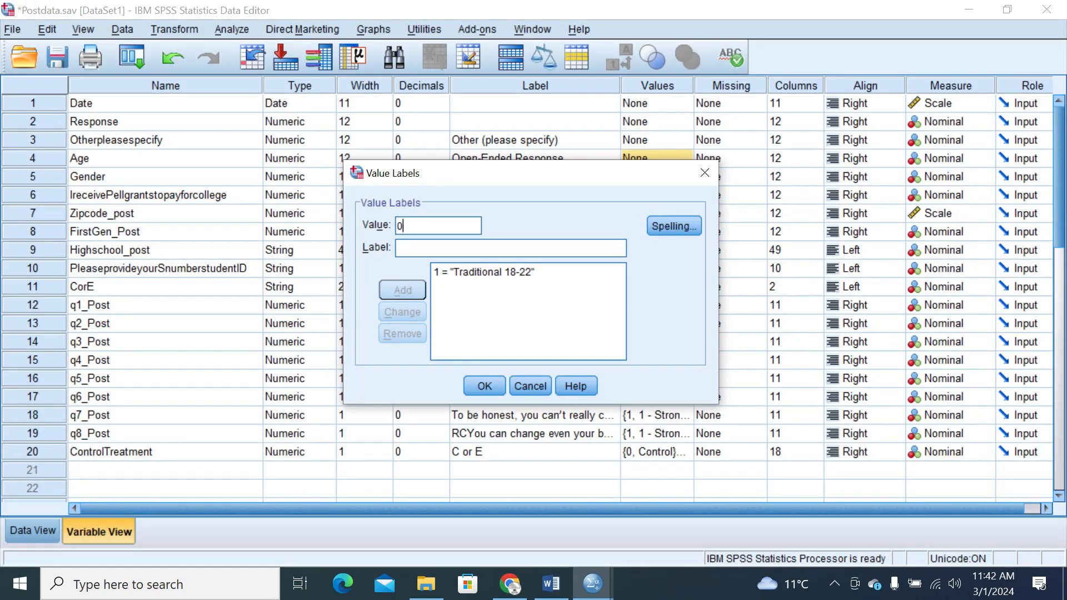
click(405, 247)
key(alt+Tab)
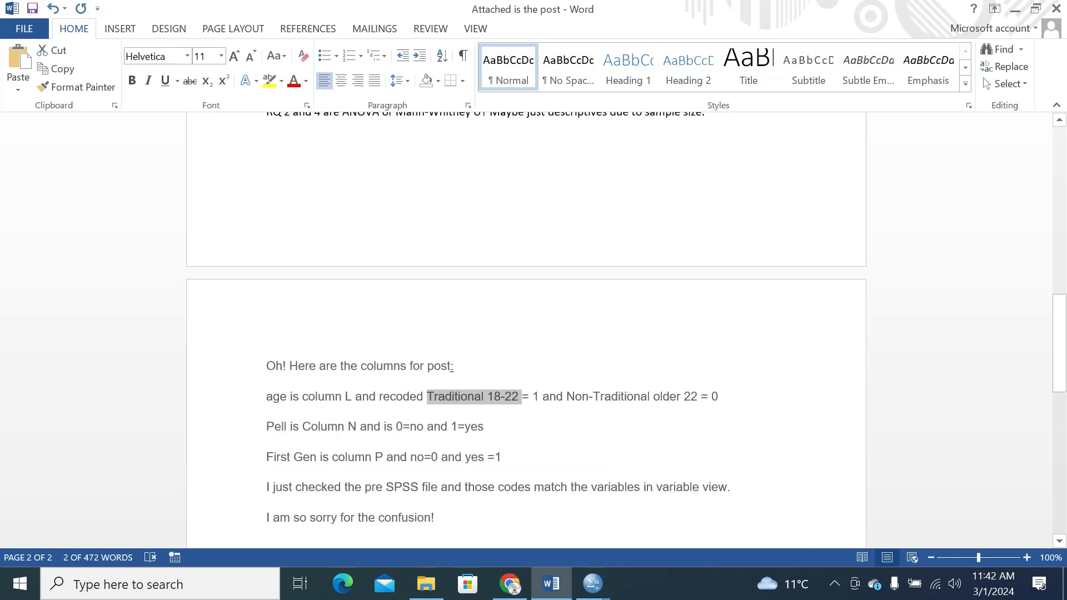
drag(566, 396, 701, 397)
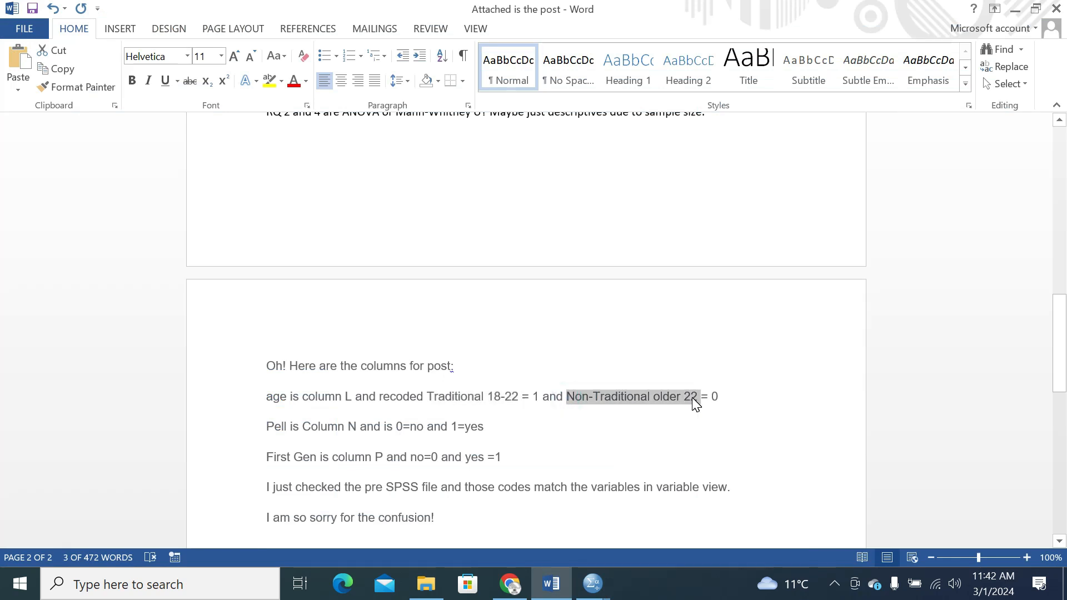
key(alt+Tab)
key(ctrl+v)
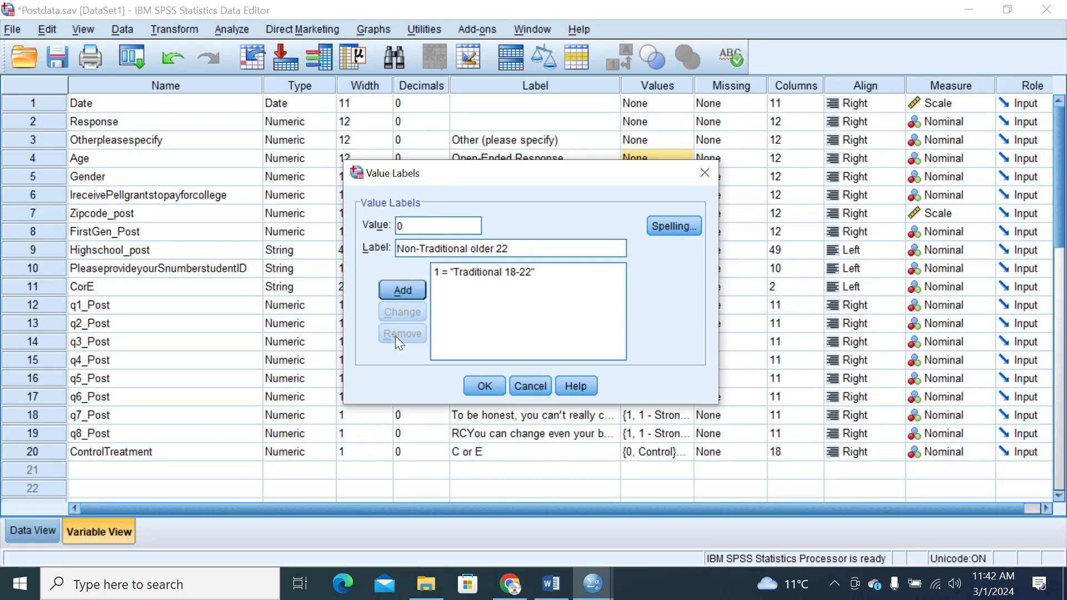
click(402, 288)
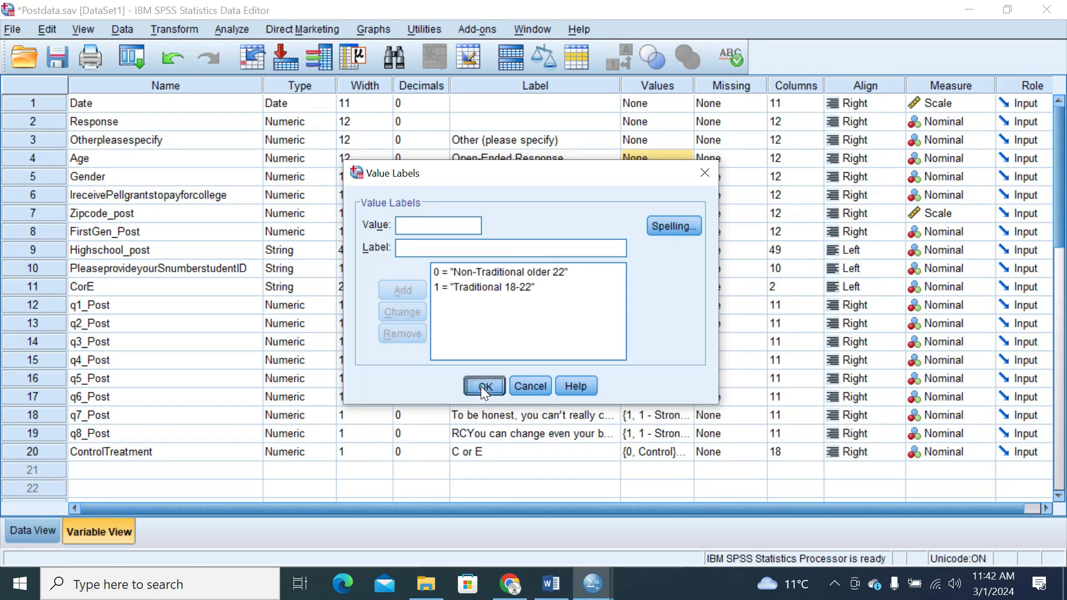
click(481, 385)
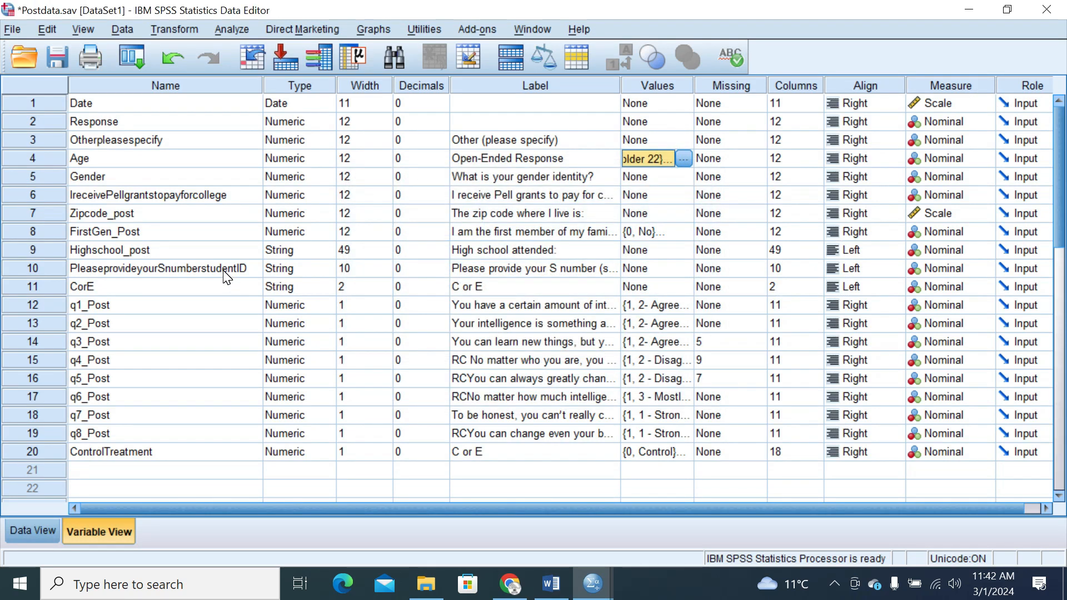
Rename the IreceivePellgrantstopayforcollege variable to Pell, checking the Pell entry in the Word notes.
click(161, 203)
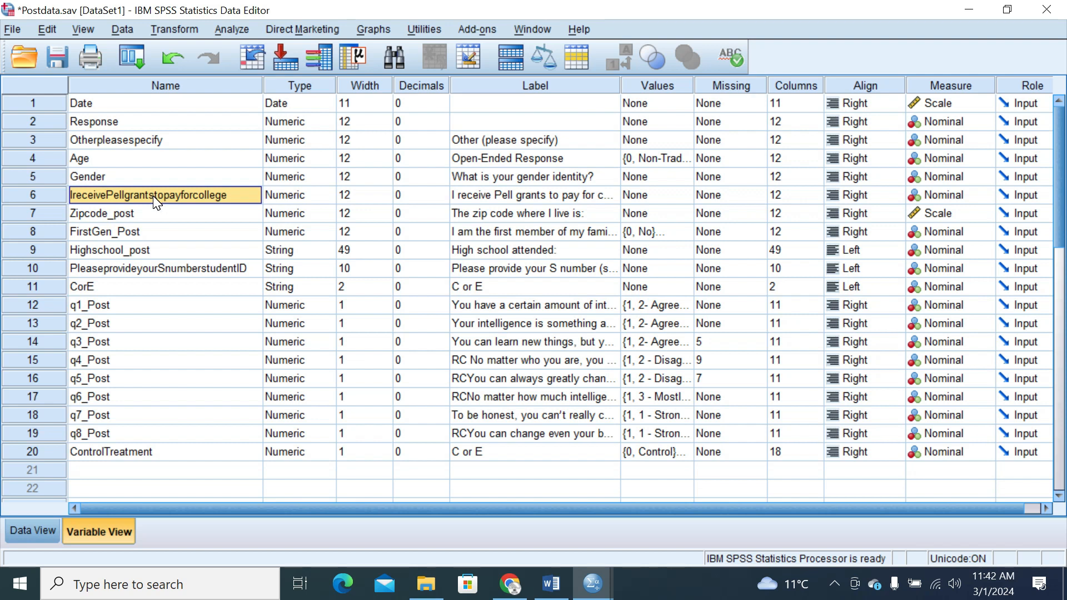
key(alt+Tab)
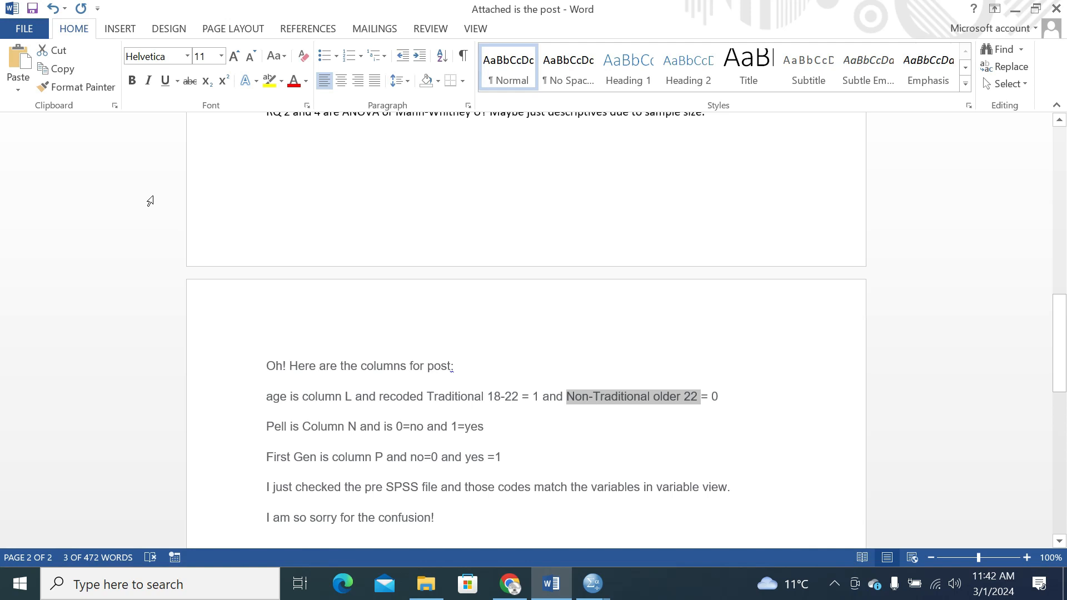
key(alt+Tab)
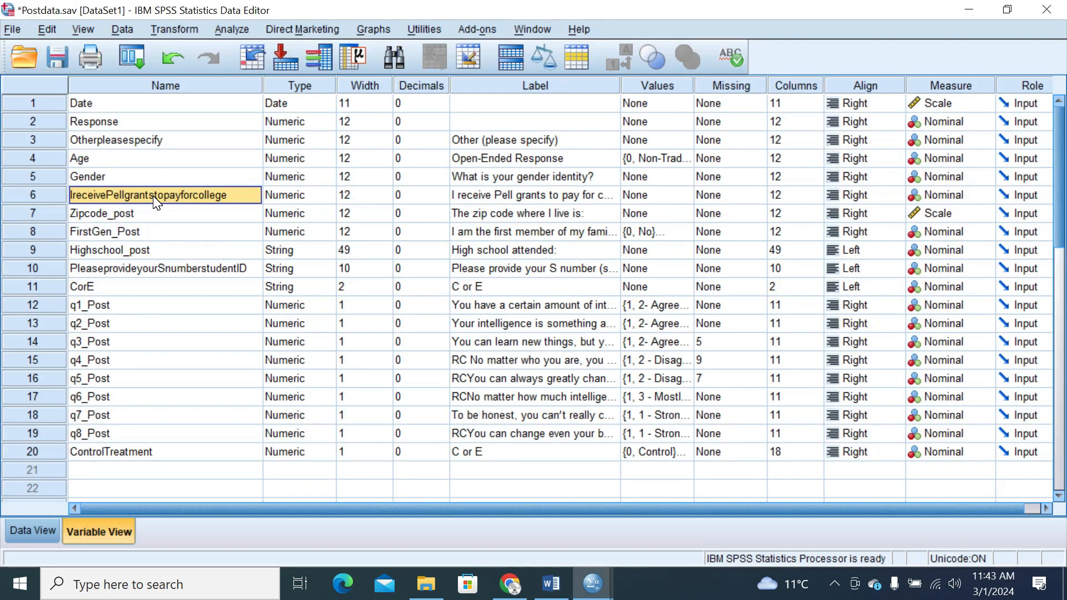
text(Pell)
click(161, 230)
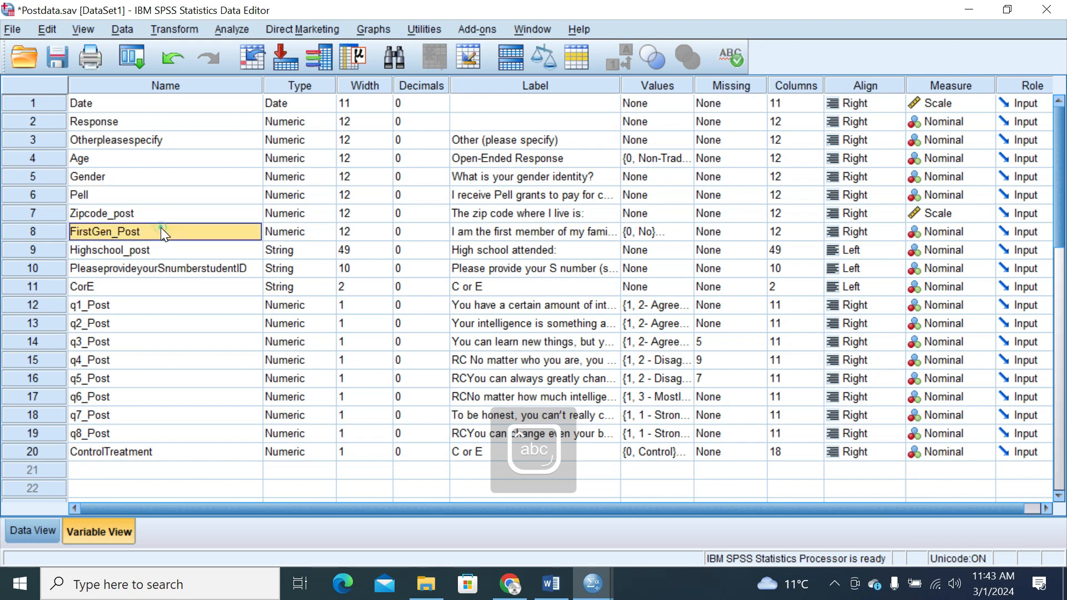
Check the Pell coding in the Word notes and add the value label 0 = "No" to the Pell variable.
click(682, 195)
click(683, 194)
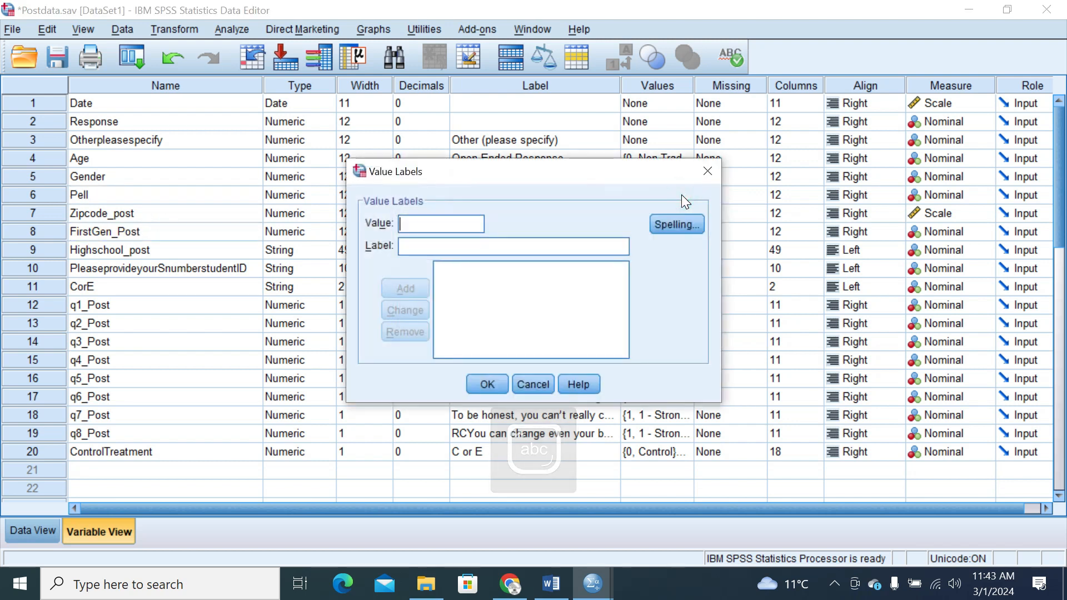
key(alt+Tab)
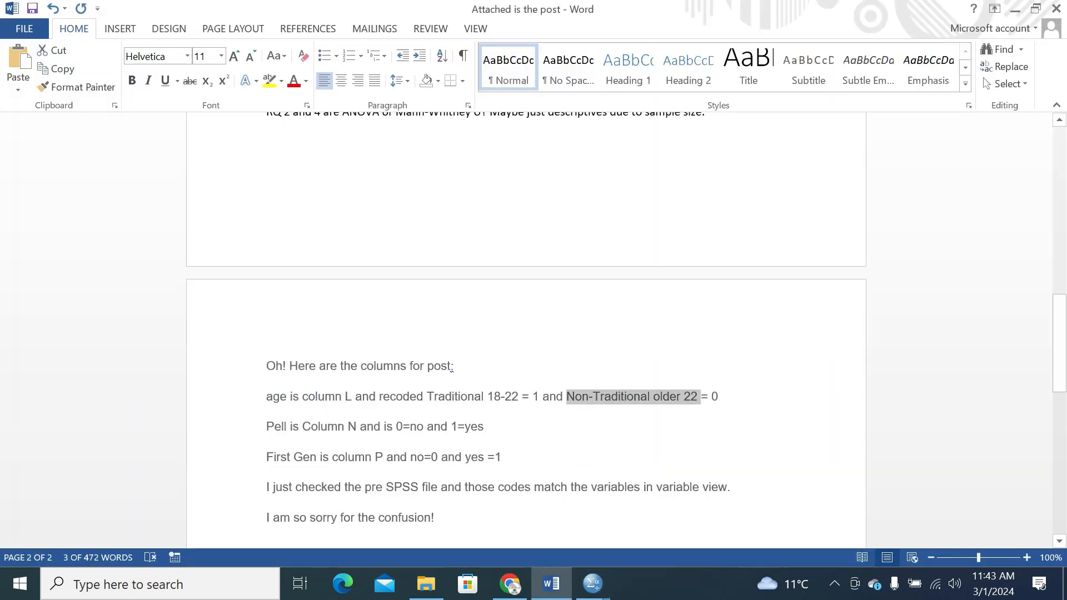
key(alt+Tab)
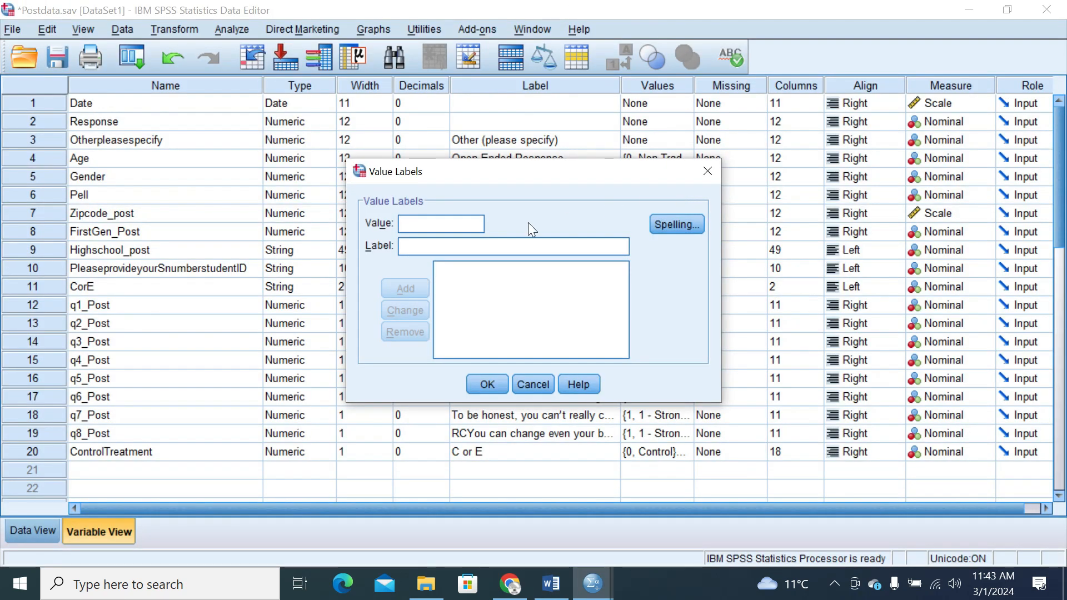
text(0)
click(410, 242)
text(No)
click(405, 287)
Add the value label 1 = "Yes" to Pell and apply its value labels.
text(1)
click(414, 247)
text(Yes)
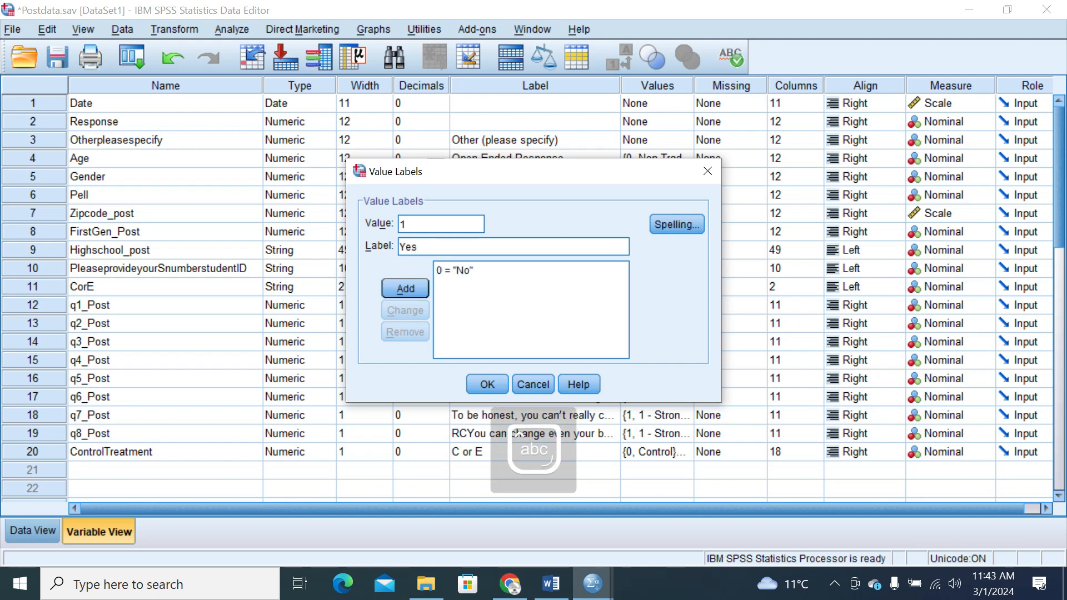
click(404, 285)
click(492, 389)
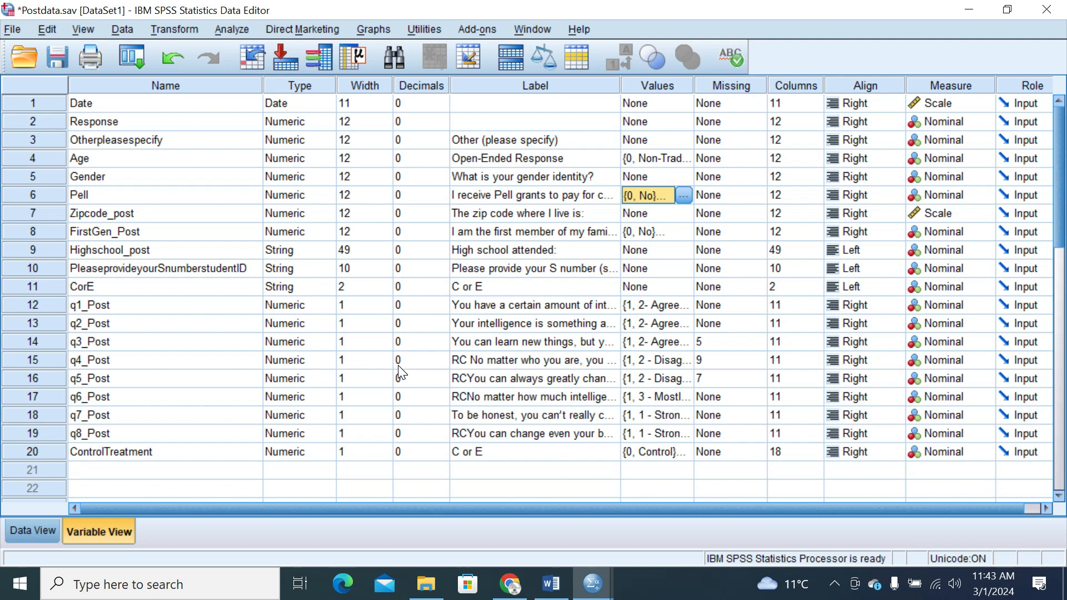
Start a Compute Variable transformation with Sum_Post as the target variable.
click(87, 469)
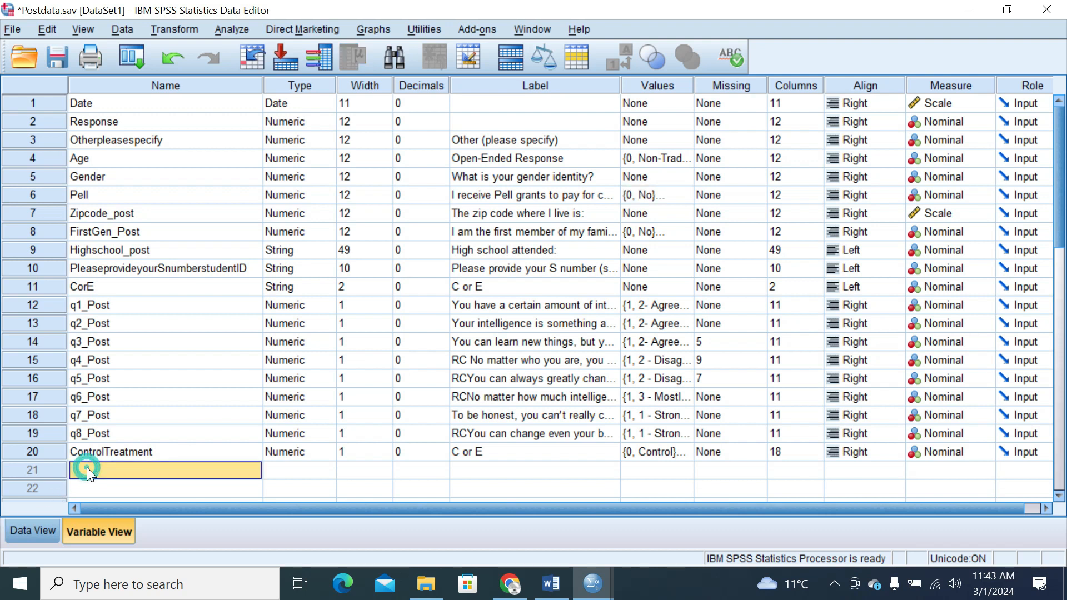
click(171, 29)
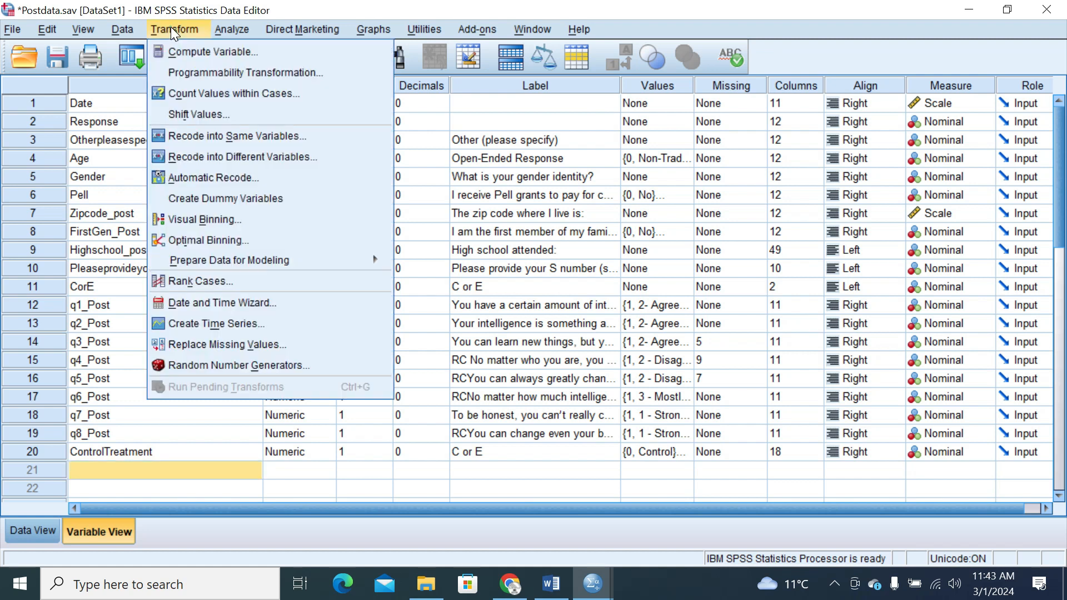
click(189, 51)
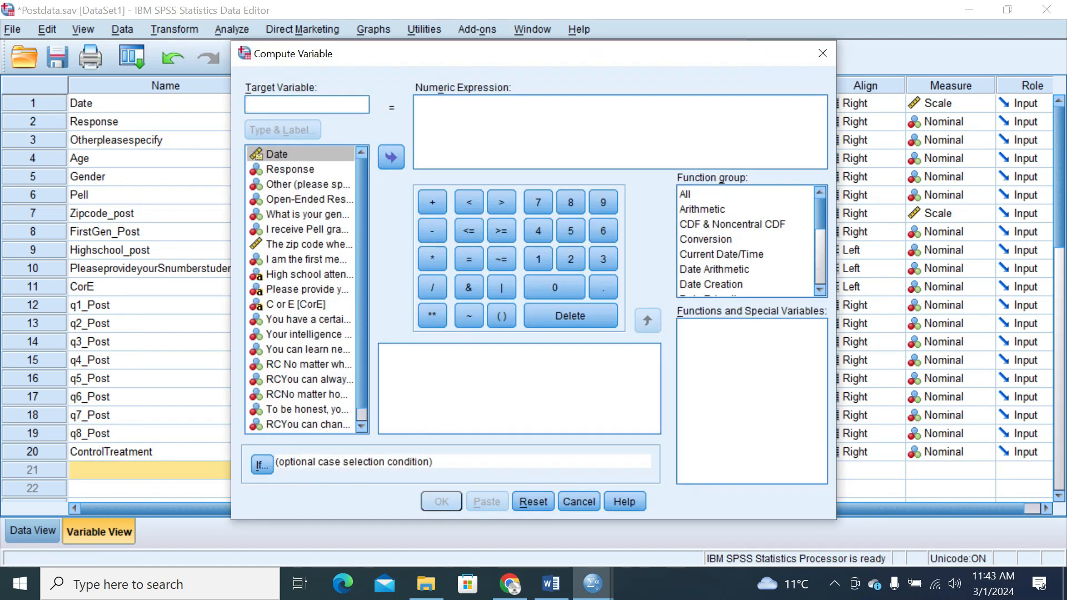
text(Sum_Post)
Insert the statistical Sum function into the numeric expression and clear its placeholder arguments.
scroll(360, 216, down, 1)
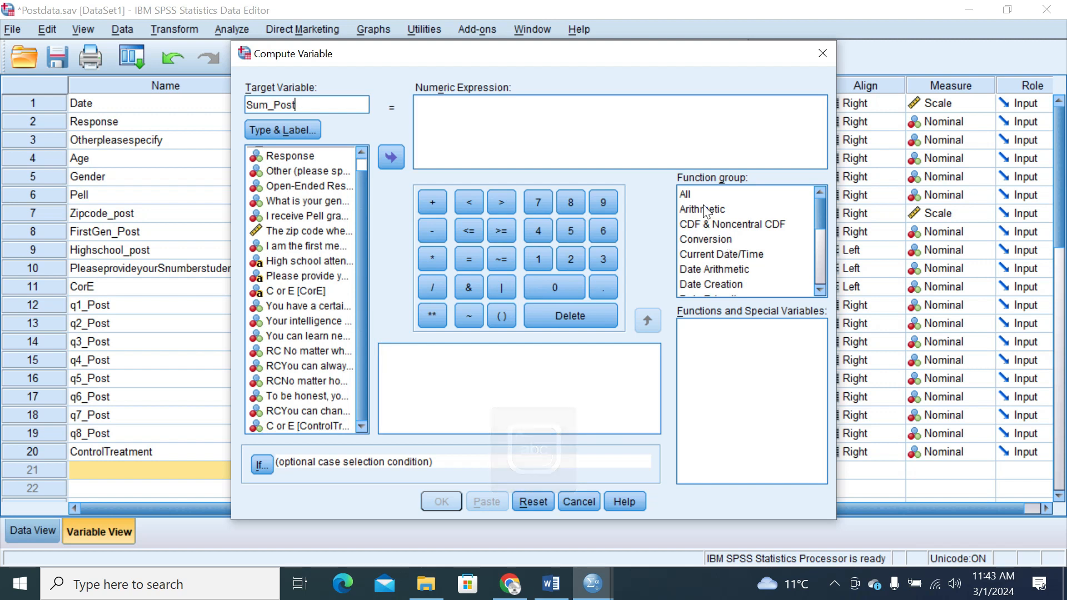
mouse_move(821, 211)
mouse_down()
mouse_move(813, 272)
mouse_move(808, 206)
mouse_up()
click(714, 212)
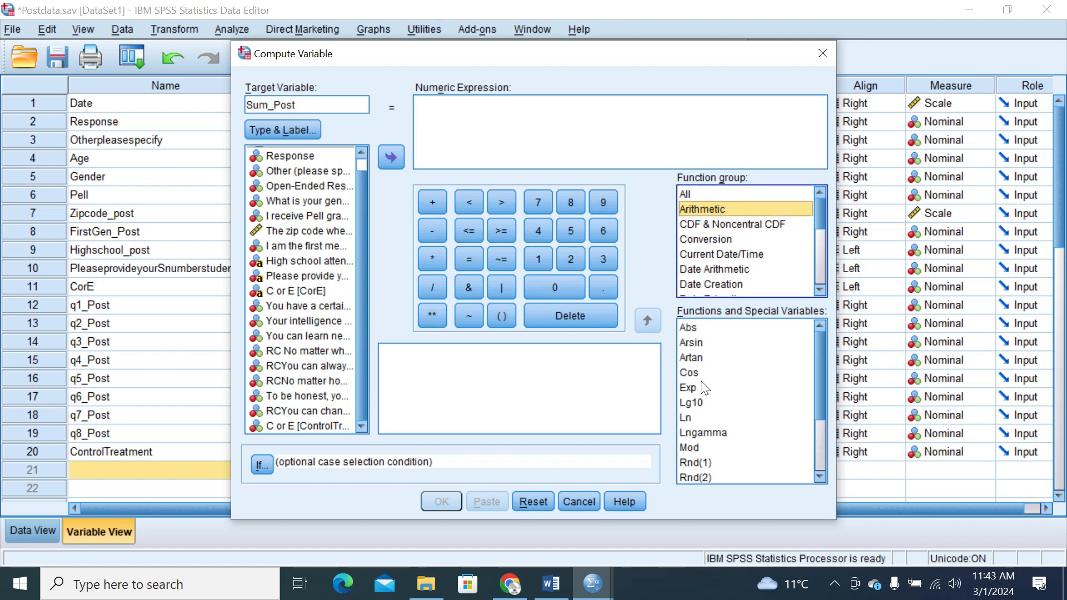
drag(822, 345, 806, 270)
drag(819, 211, 816, 264)
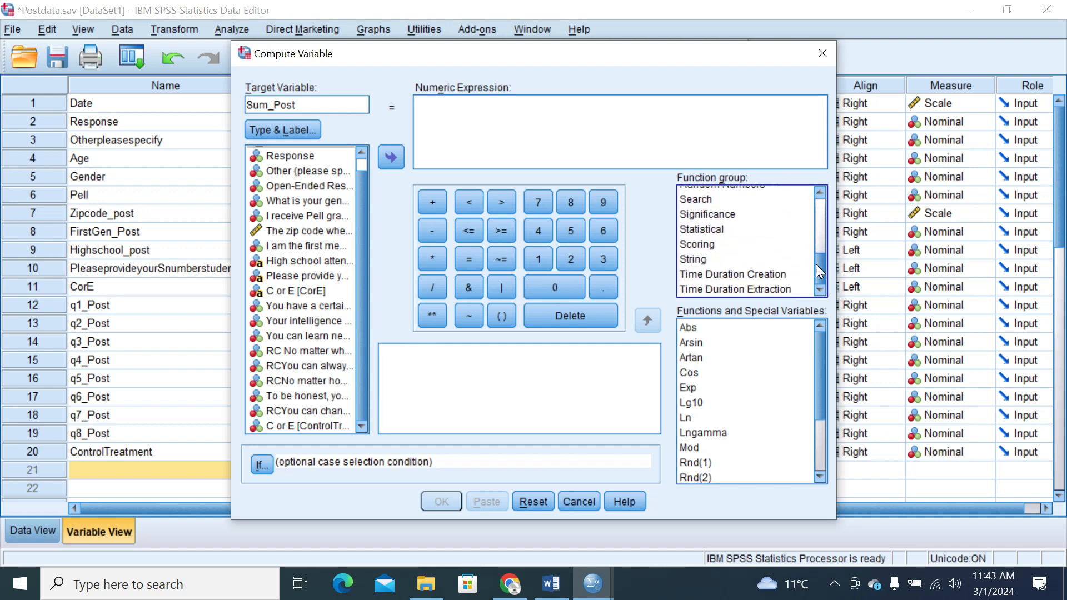
click(715, 229)
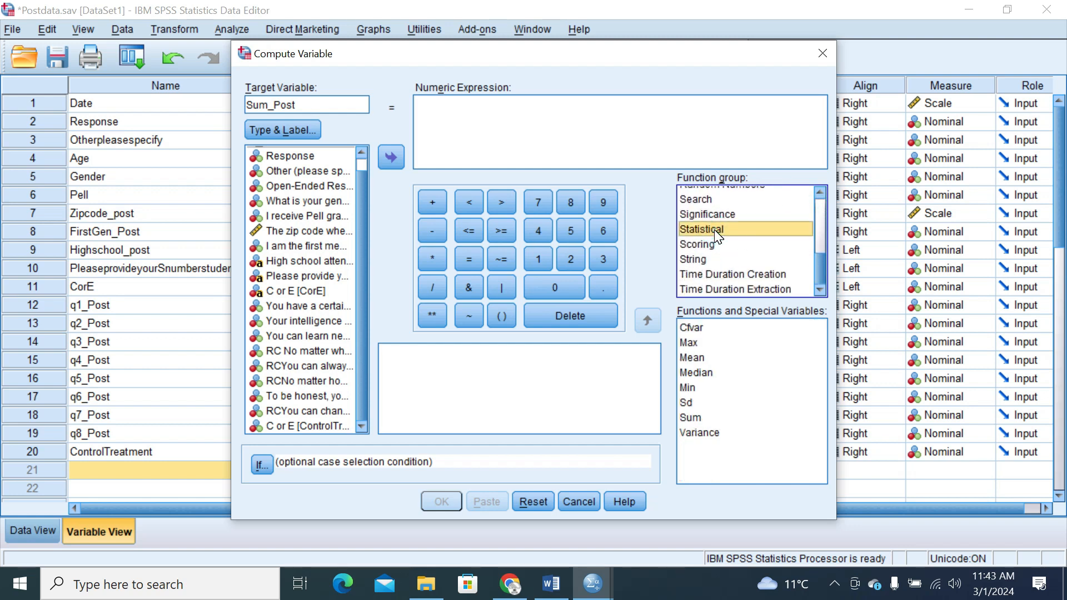
click(699, 329)
click(691, 418)
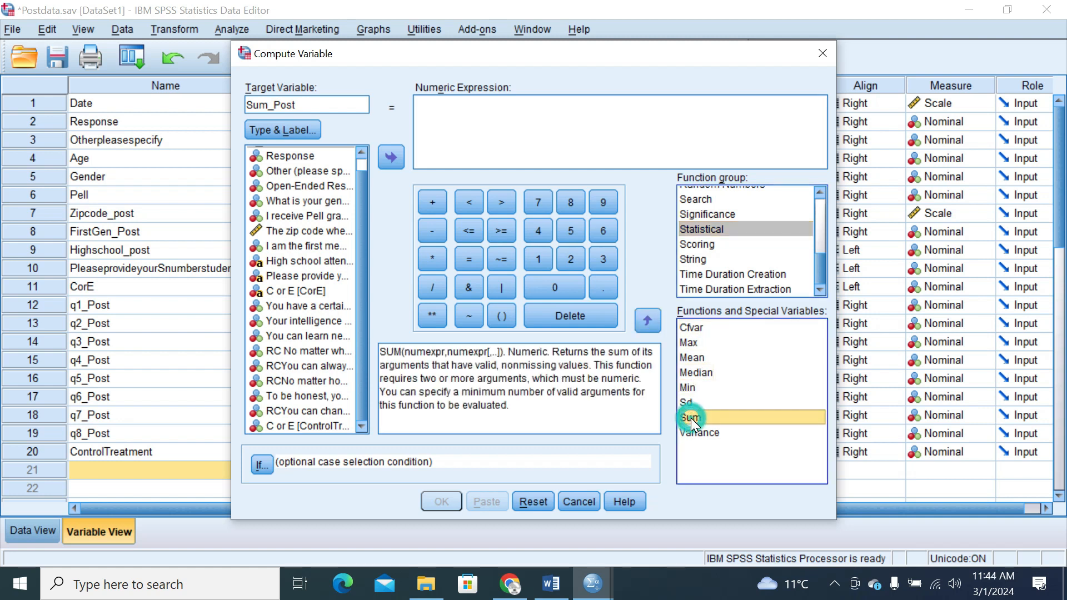
click(648, 320)
key(Delete)
key(Delete)
key(Delete)
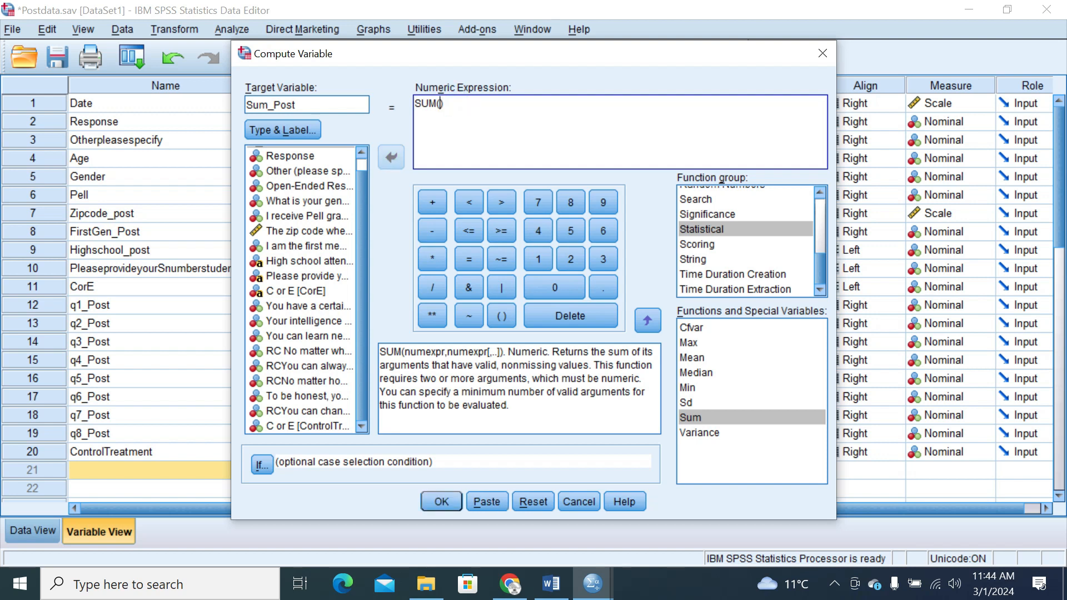
Show variable names instead of labels in the source list and add q1_Post and q2_Post as comma-separated SUM arguments.
right_click(303, 311)
click(319, 321)
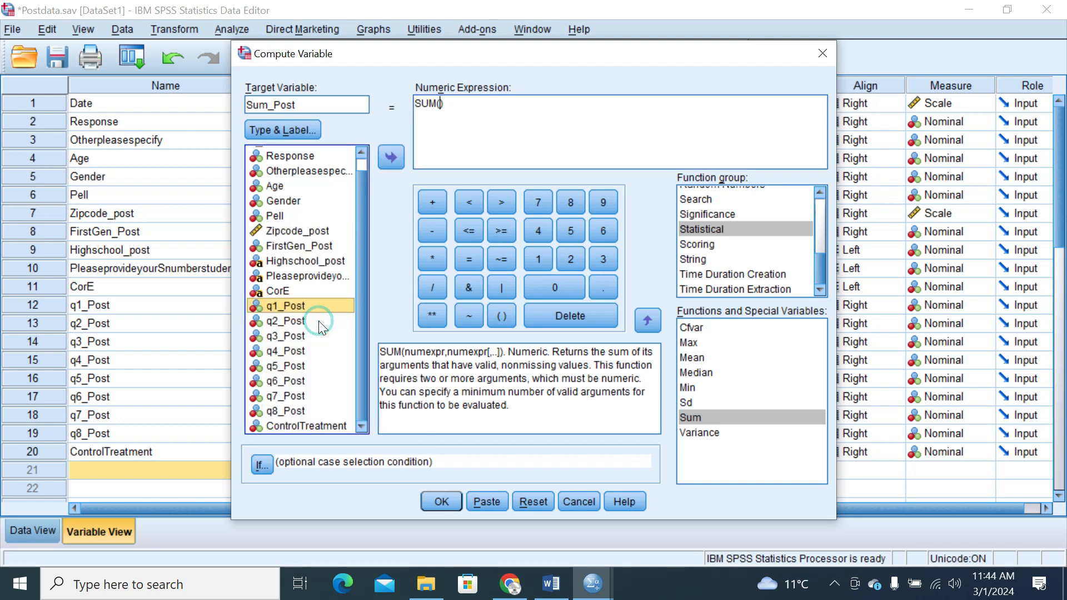
click(394, 154)
text(,)
click(285, 322)
click(394, 157)
text(,)
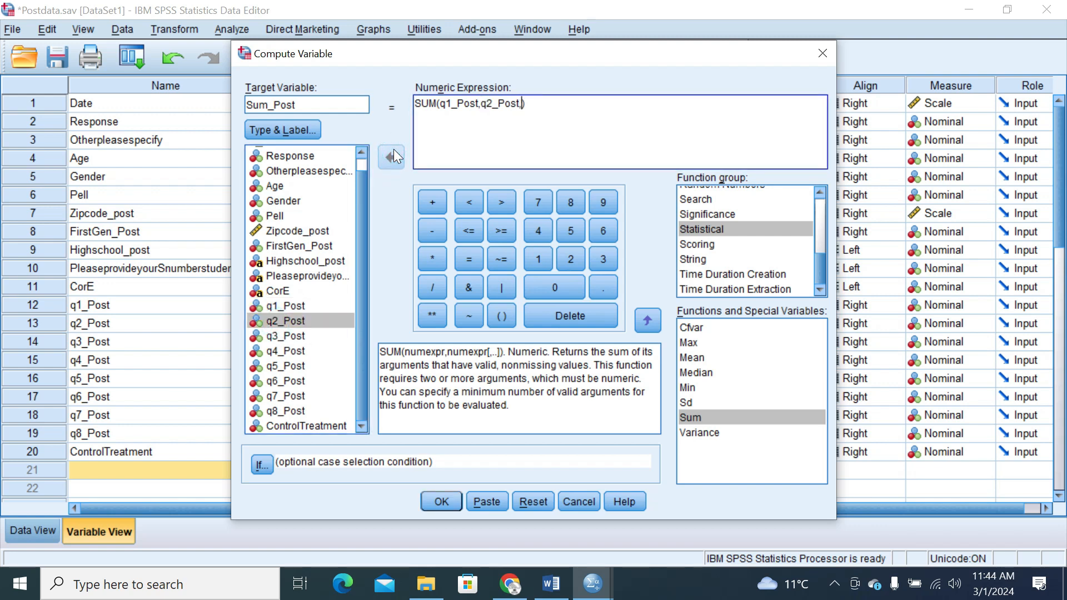
Add q3_Post, q4_Post and q5_Post to the SUM arguments, separated by commas.
click(294, 337)
click(393, 157)
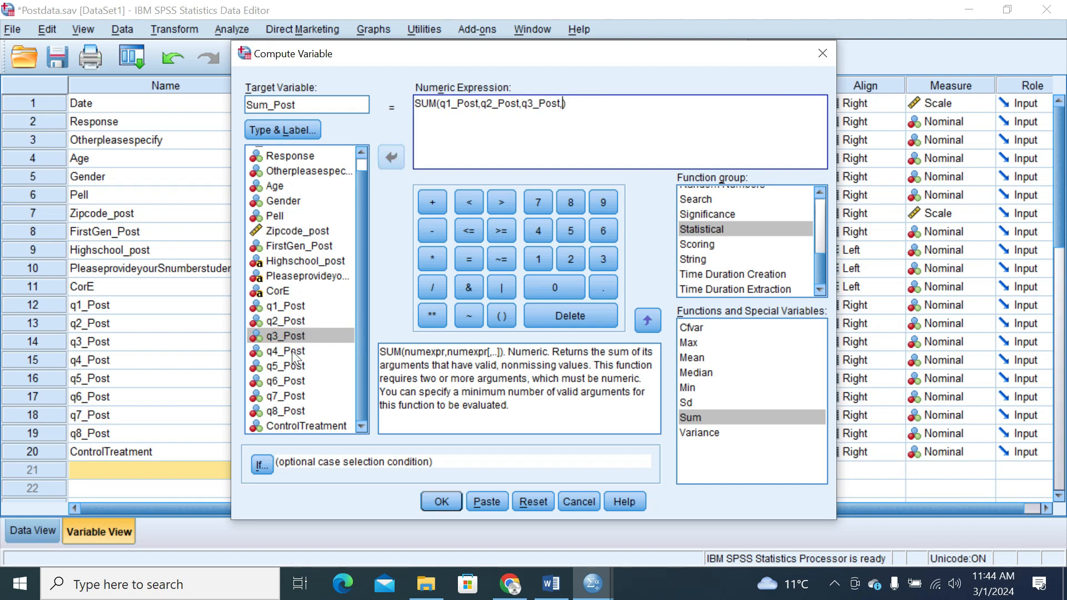
click(293, 354)
click(394, 162)
text(,)
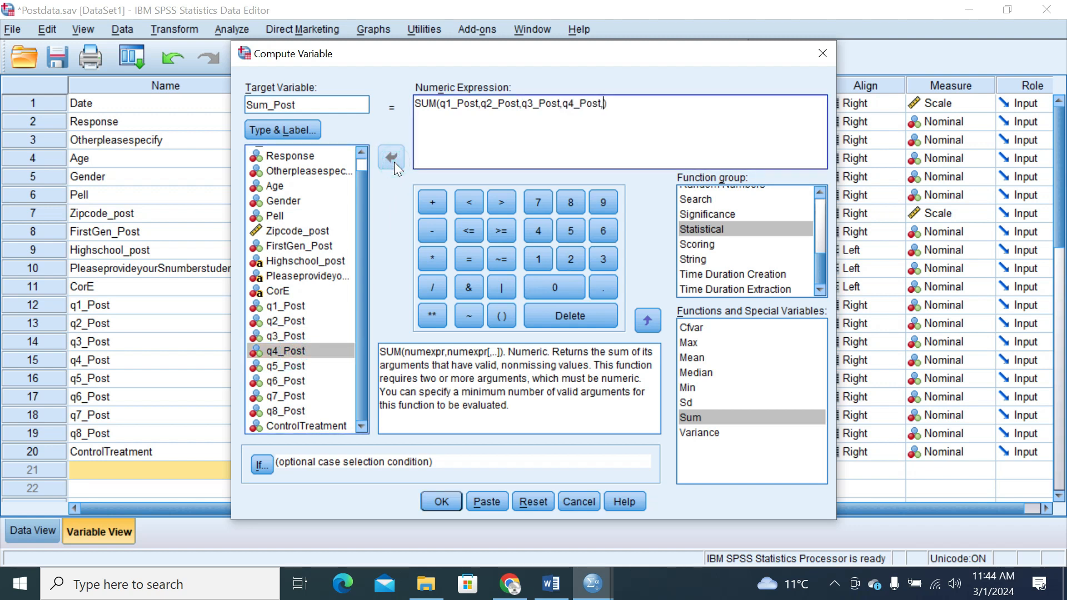
click(286, 366)
click(389, 156)
text(,)
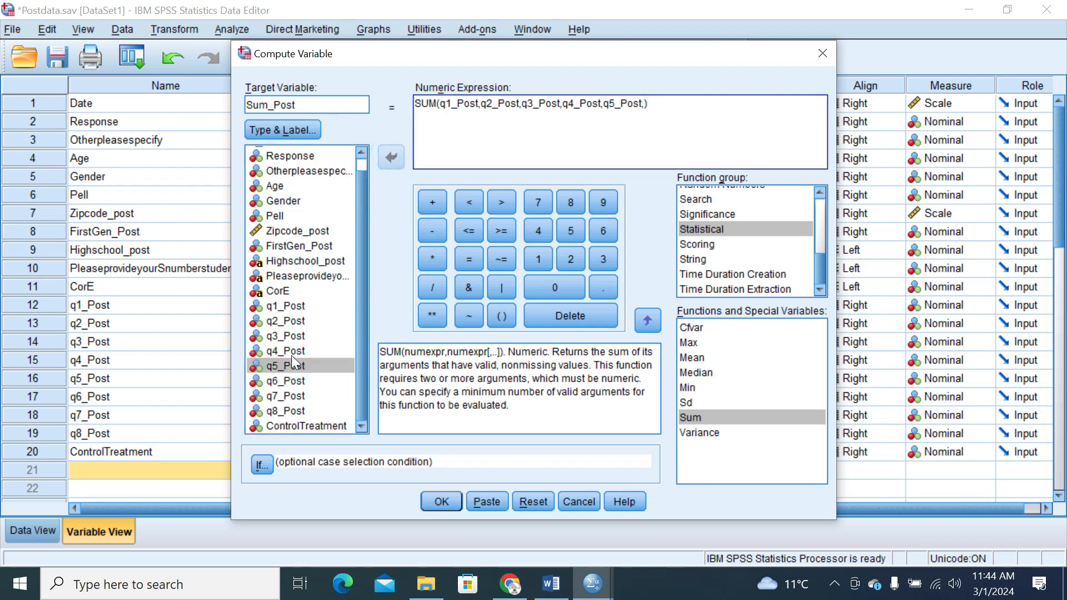
Add q6_Post, q7_Post and q8_Post to the SUM arguments and run the Sum_Post computation.
click(286, 380)
click(392, 155)
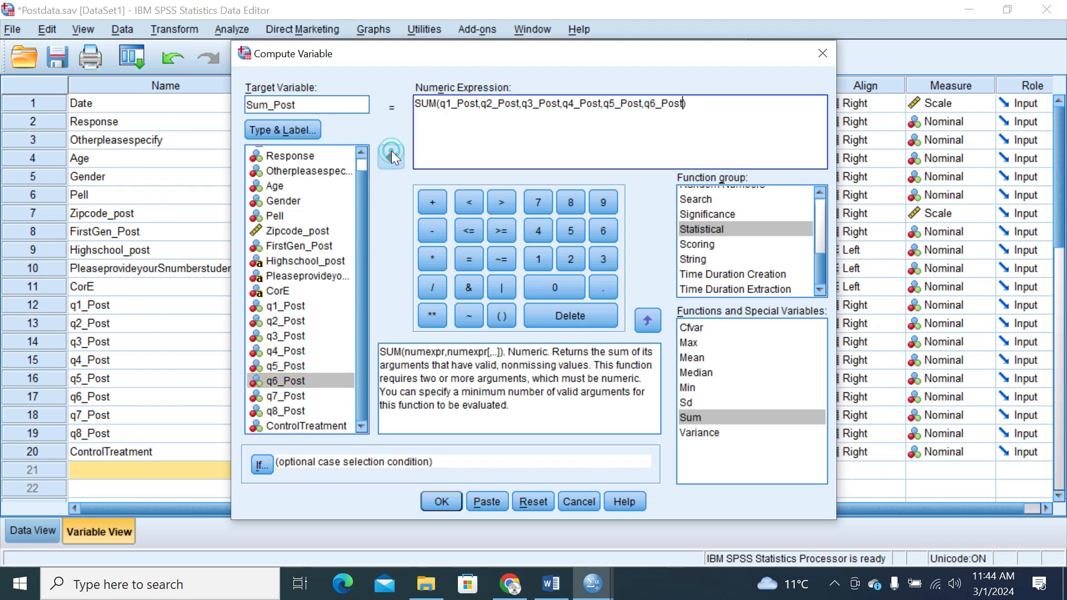
text(,)
click(287, 396)
click(392, 156)
text(,q7_Post,)
click(286, 411)
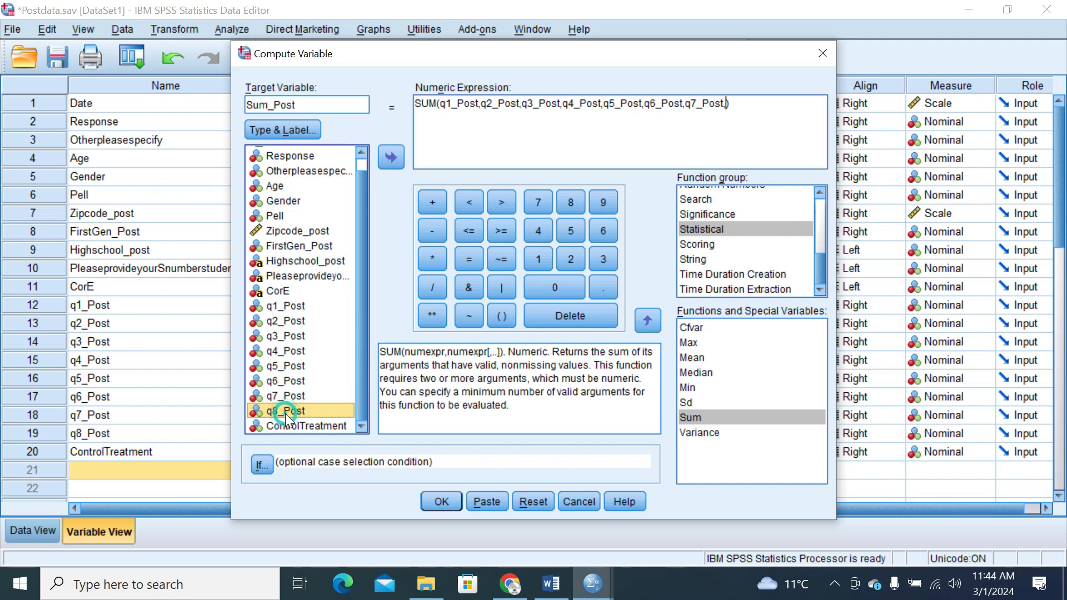
click(386, 166)
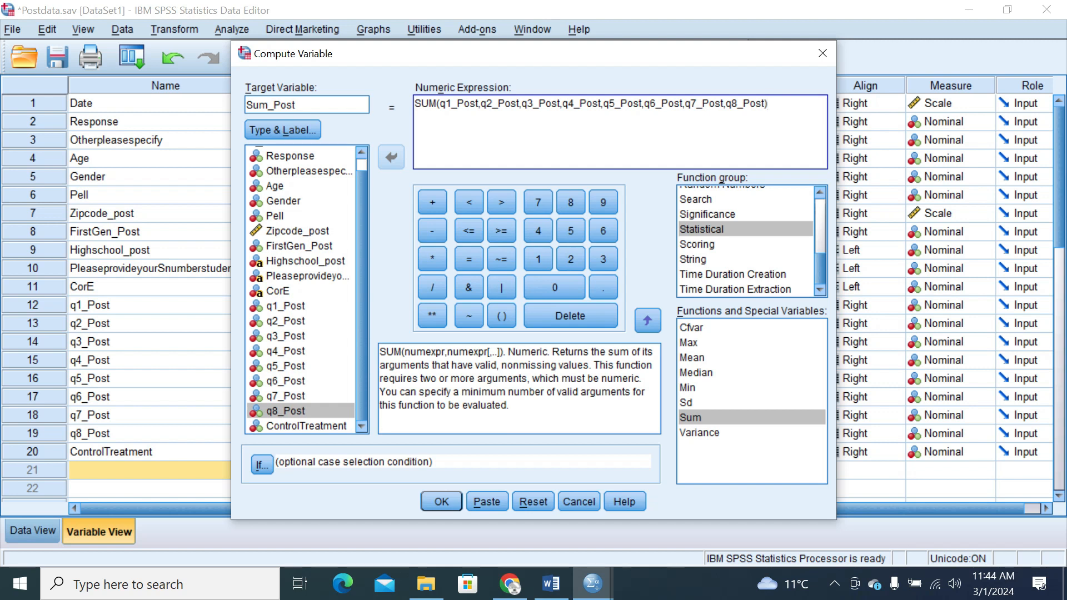
click(447, 501)
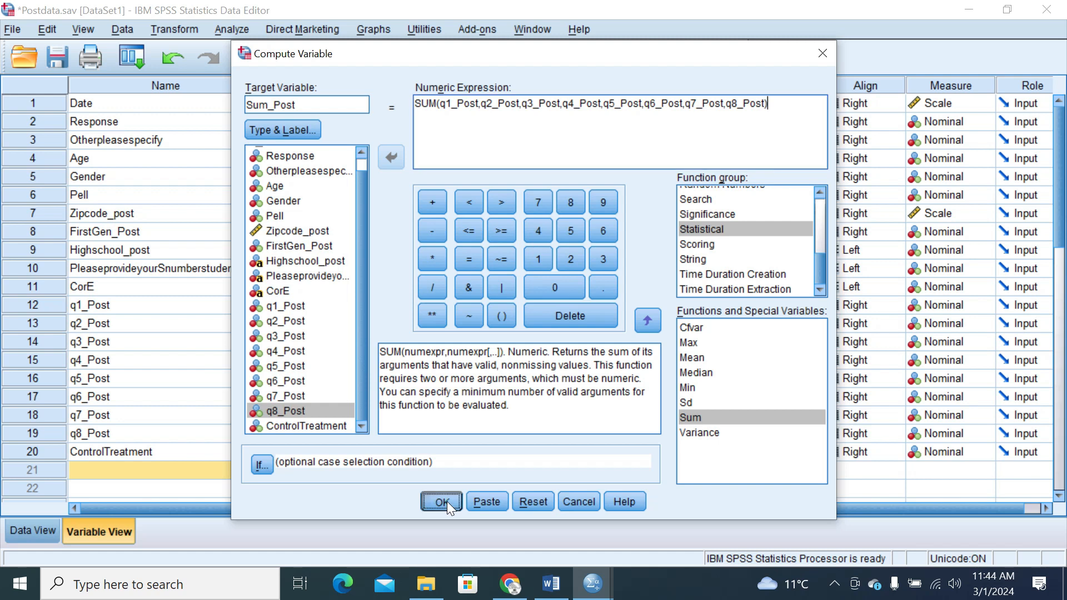
Review the COMPUTE command in the output log and return to the Postdata.sav data editor.
click(233, 204)
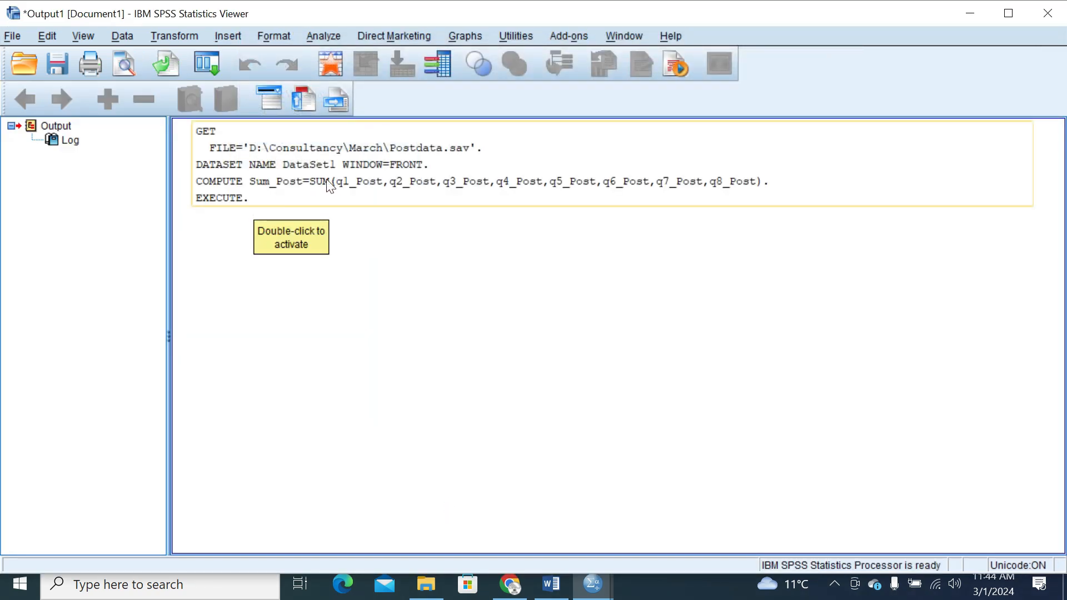
click(495, 437)
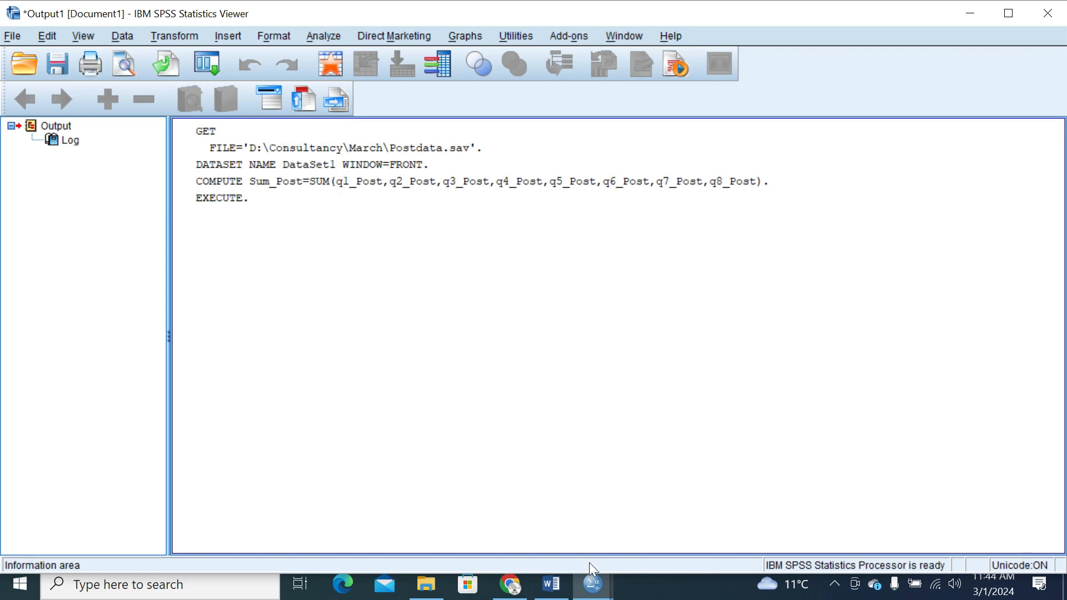
mouse_move(600, 593)
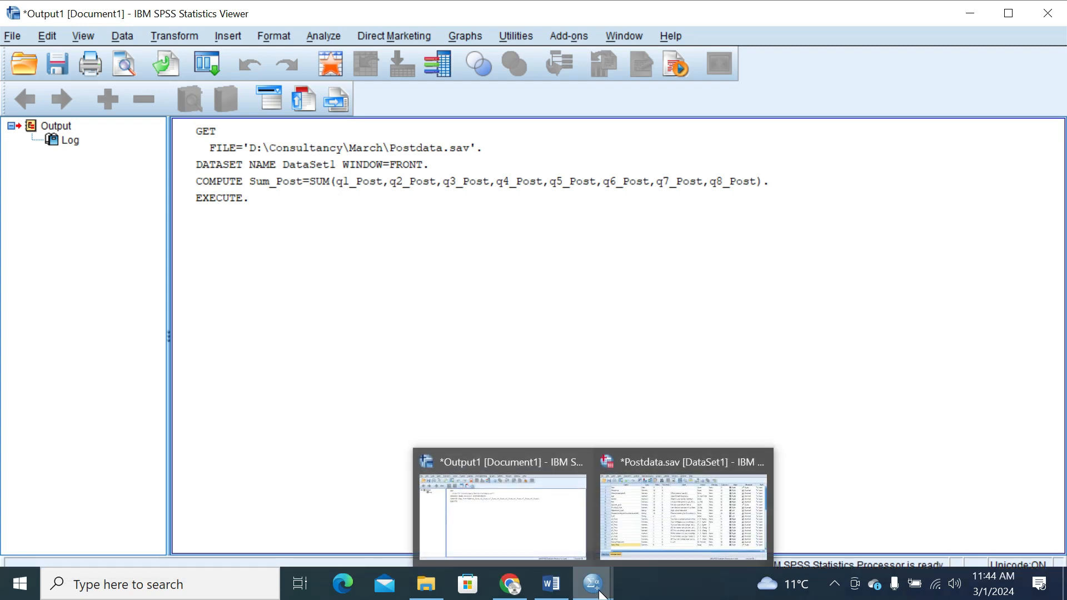
click(642, 508)
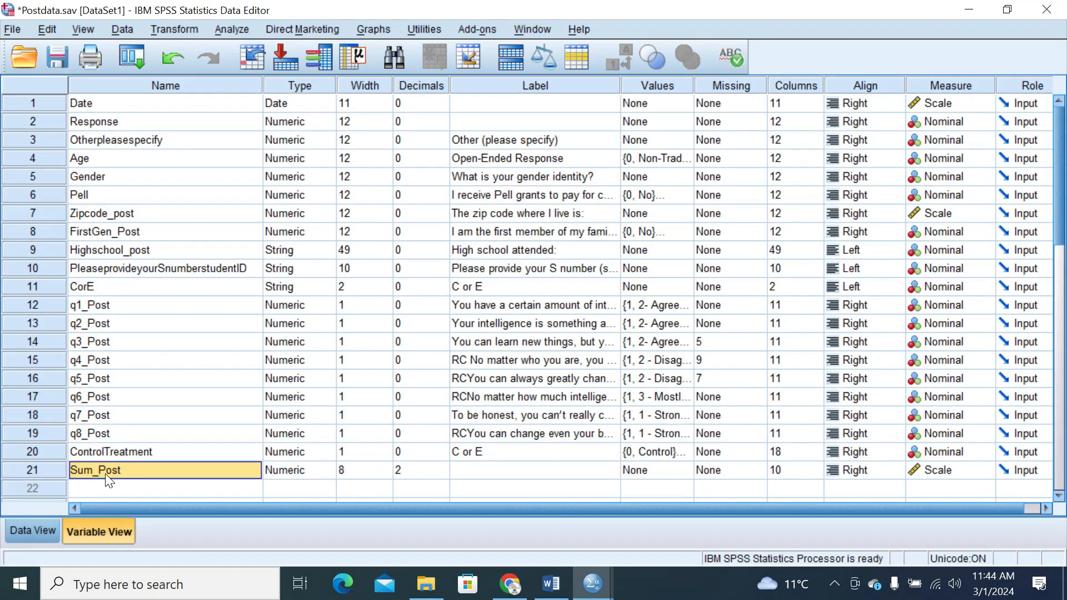